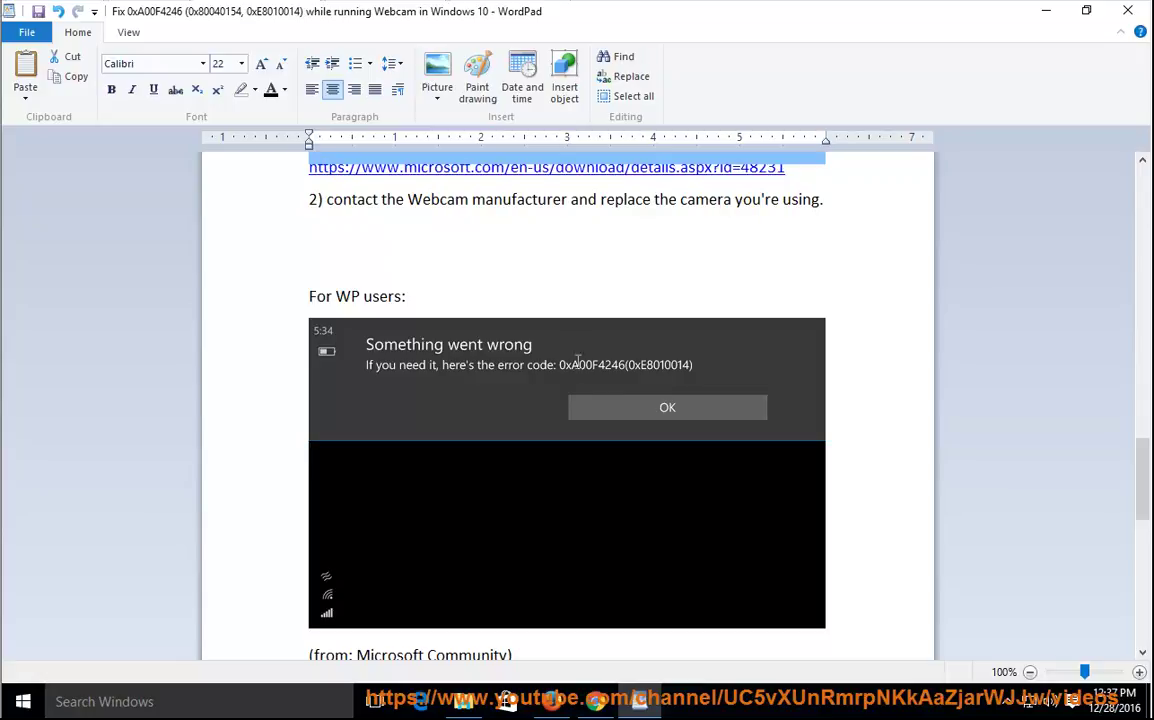
Review the document's For Windows 10 section and its Method 1 about the Hardware and Devices troubleshooter.
drag(1141, 464, 1133, 195)
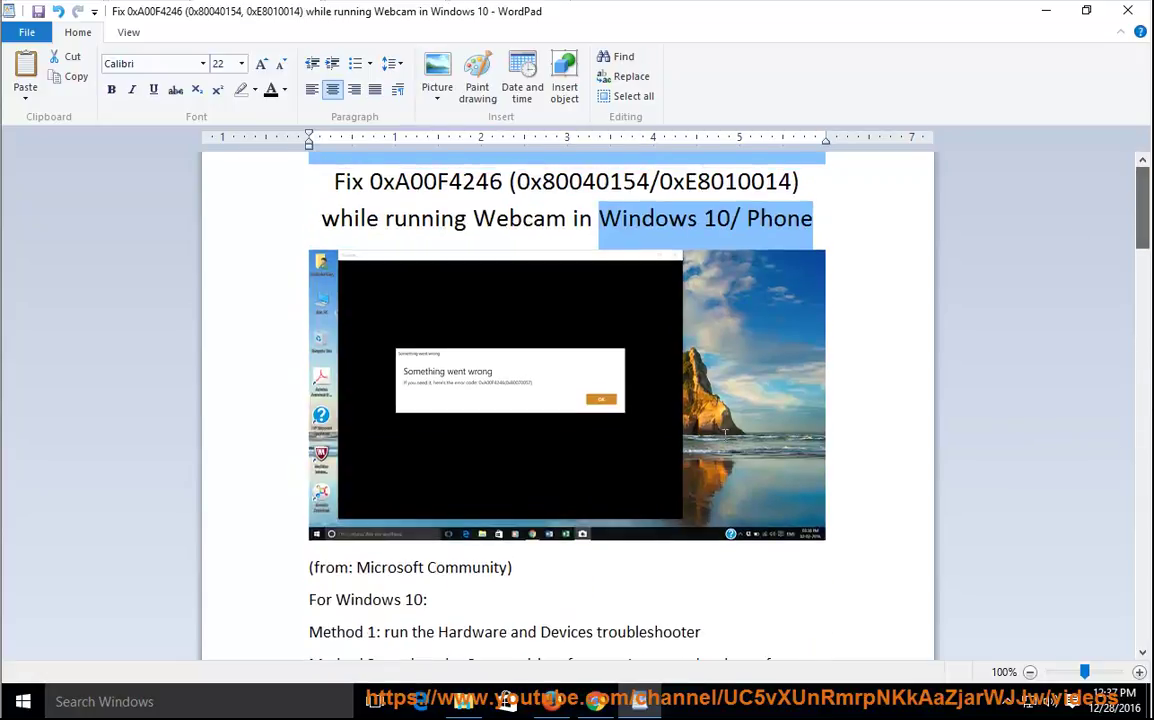
drag(471, 598, 309, 599)
drag(1145, 215, 1145, 283)
drag(710, 217, 438, 217)
click(617, 217)
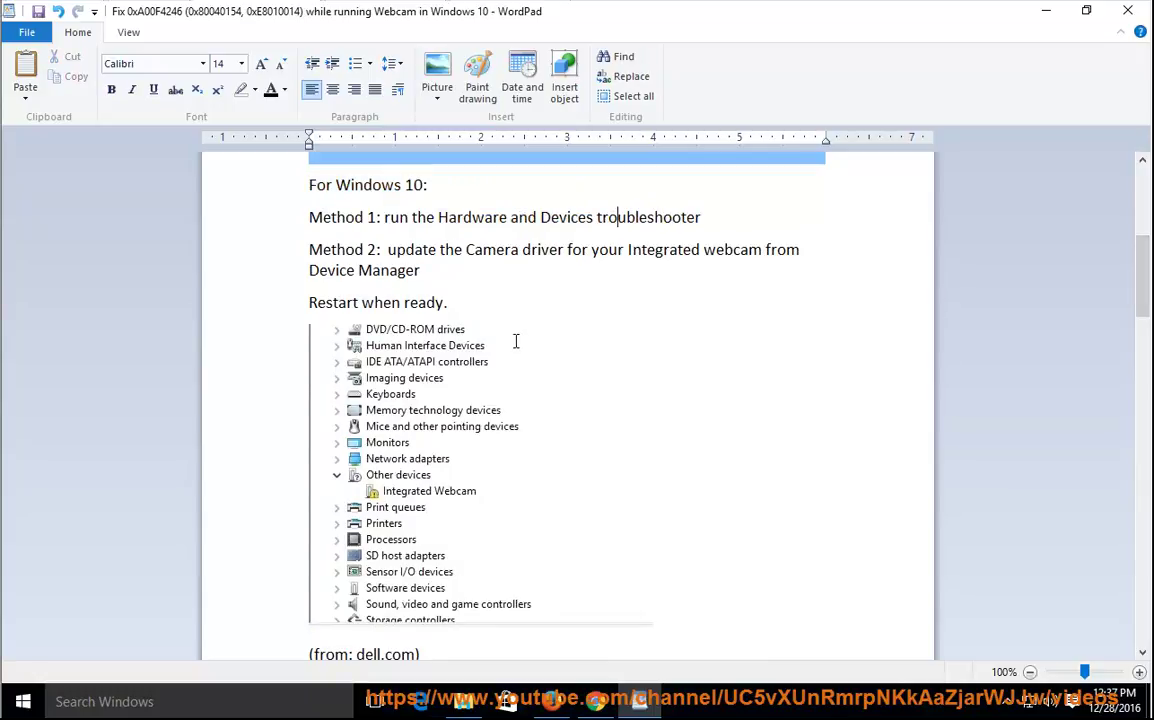
Find Troubleshooting by searching Windows, open the Hardware and Devices troubleshooter from the full list, and close it without running it.
click(182, 705)
text(trou)
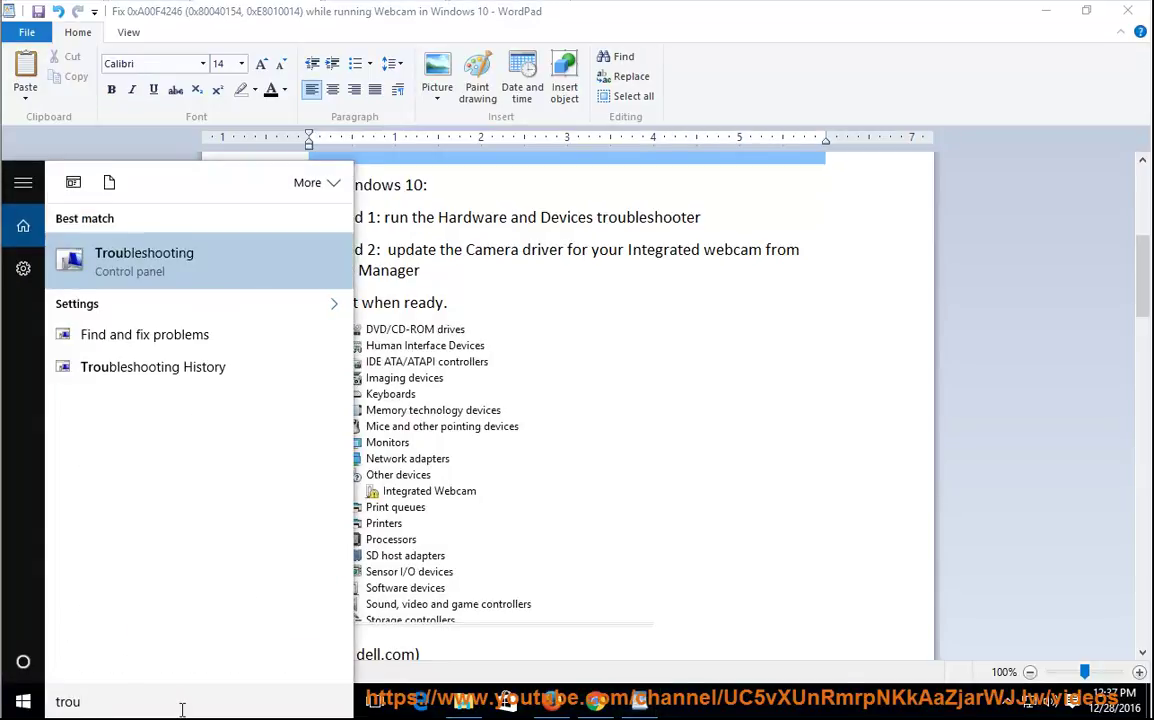
click(149, 274)
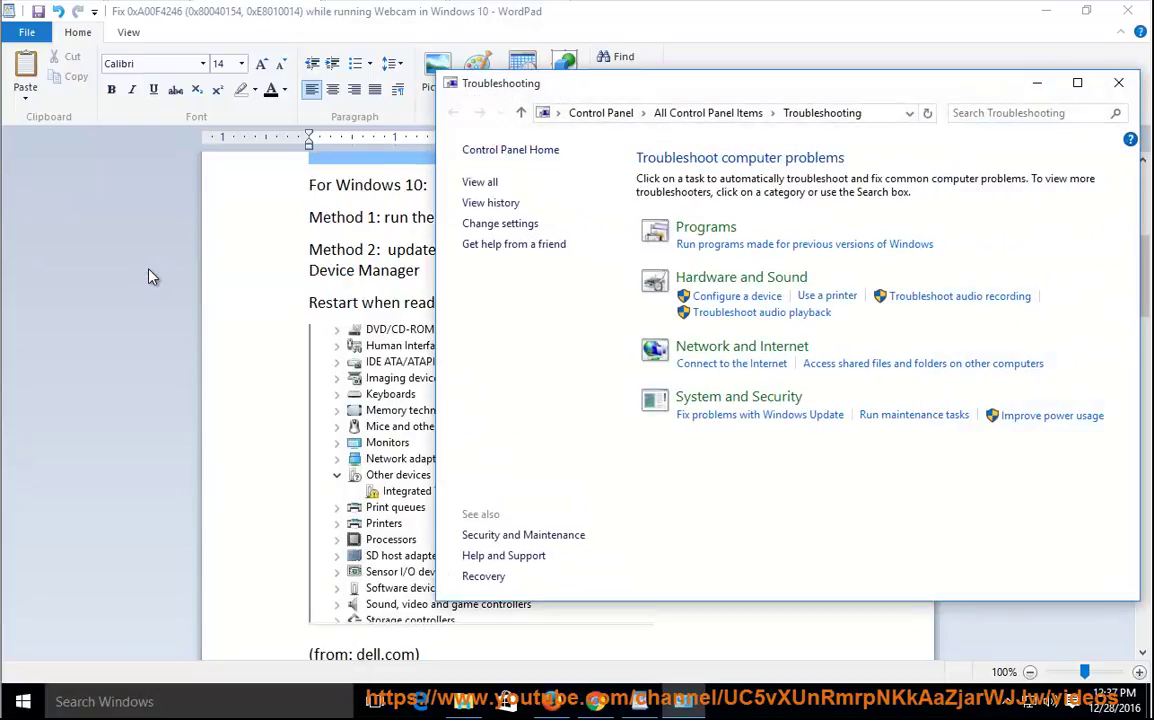
click(481, 184)
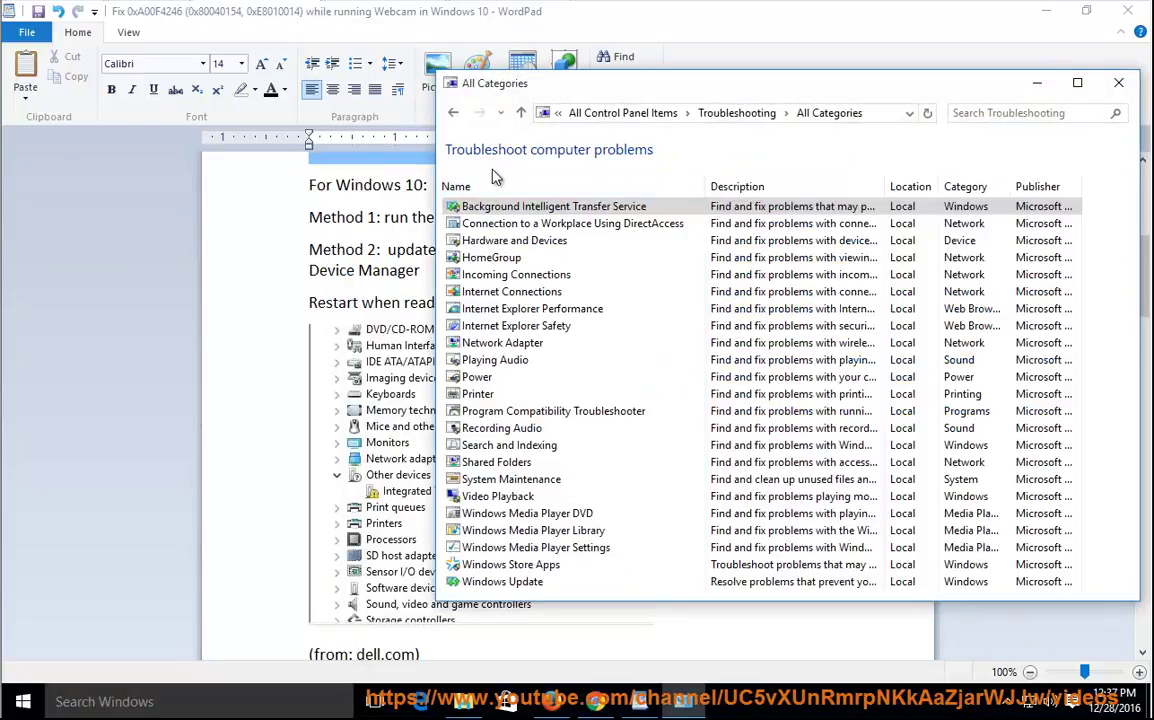
click(509, 243)
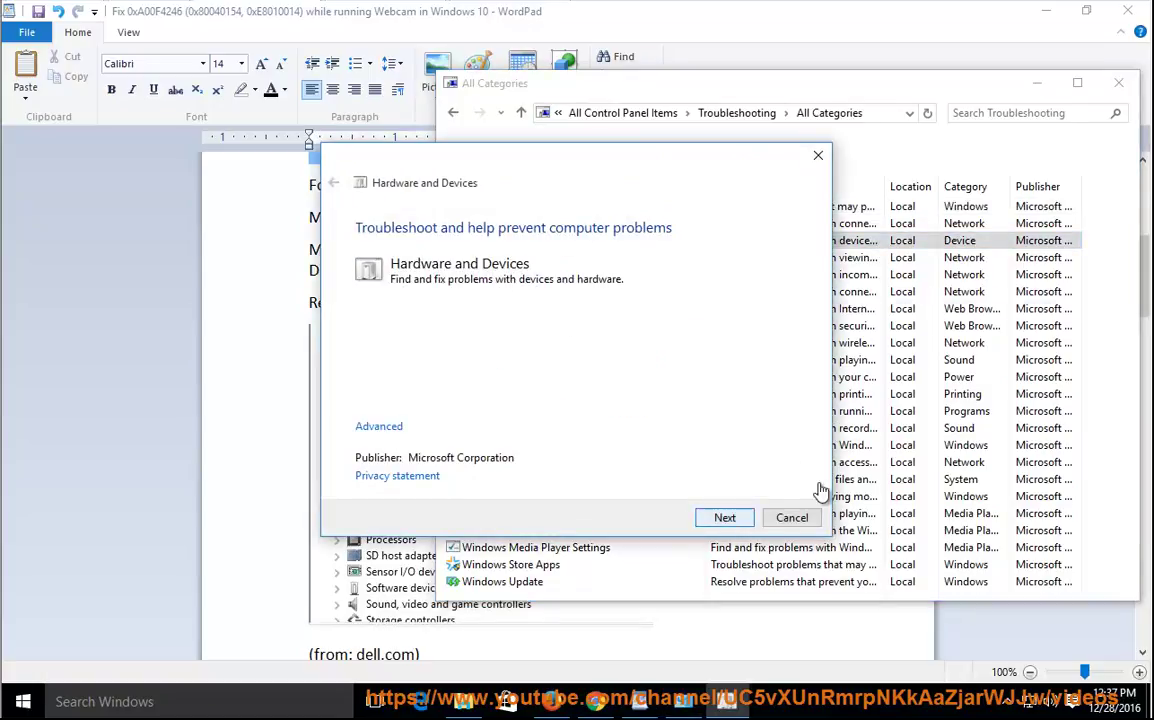
click(1118, 84)
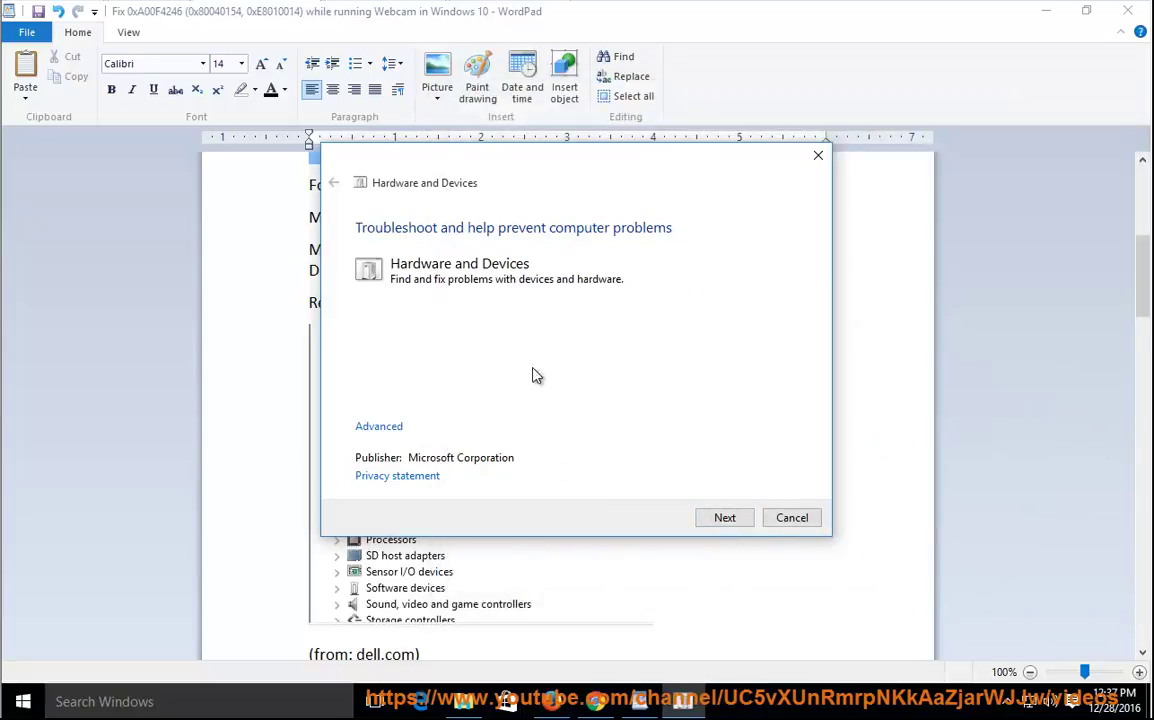
click(790, 517)
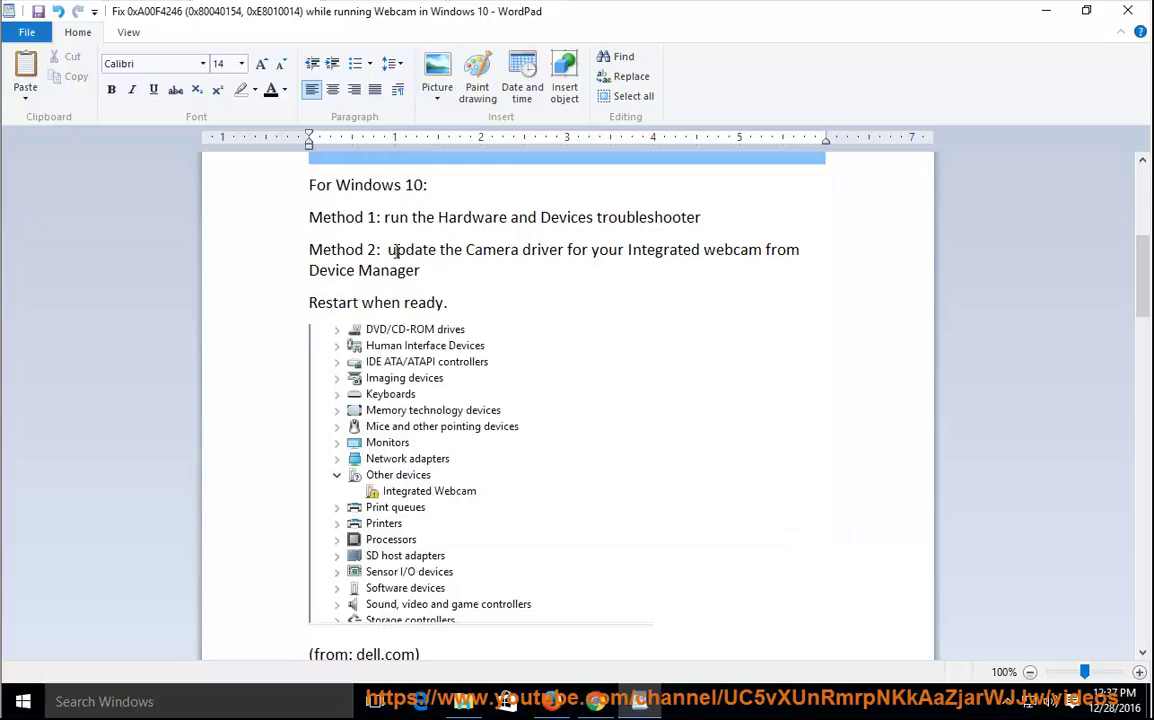
Highlight the Method 2 instruction about updating the Camera driver from Device Manager to read it.
drag(386, 248, 281, 250)
click(466, 249)
drag(390, 249, 463, 267)
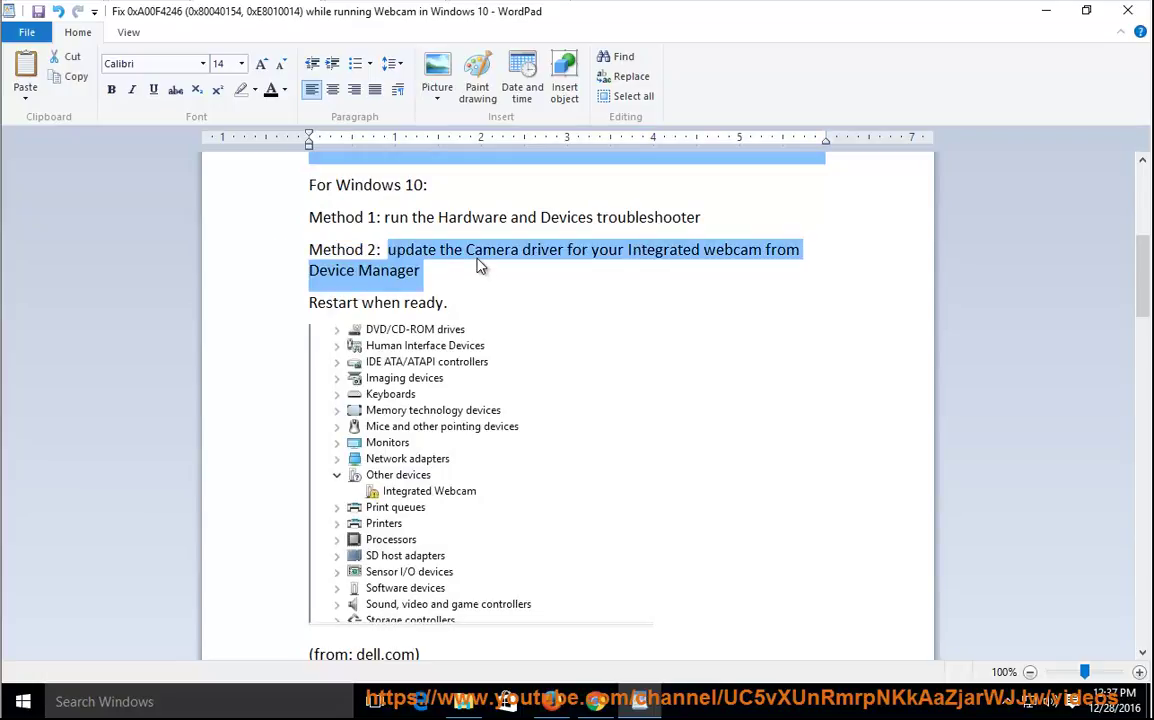
click(598, 265)
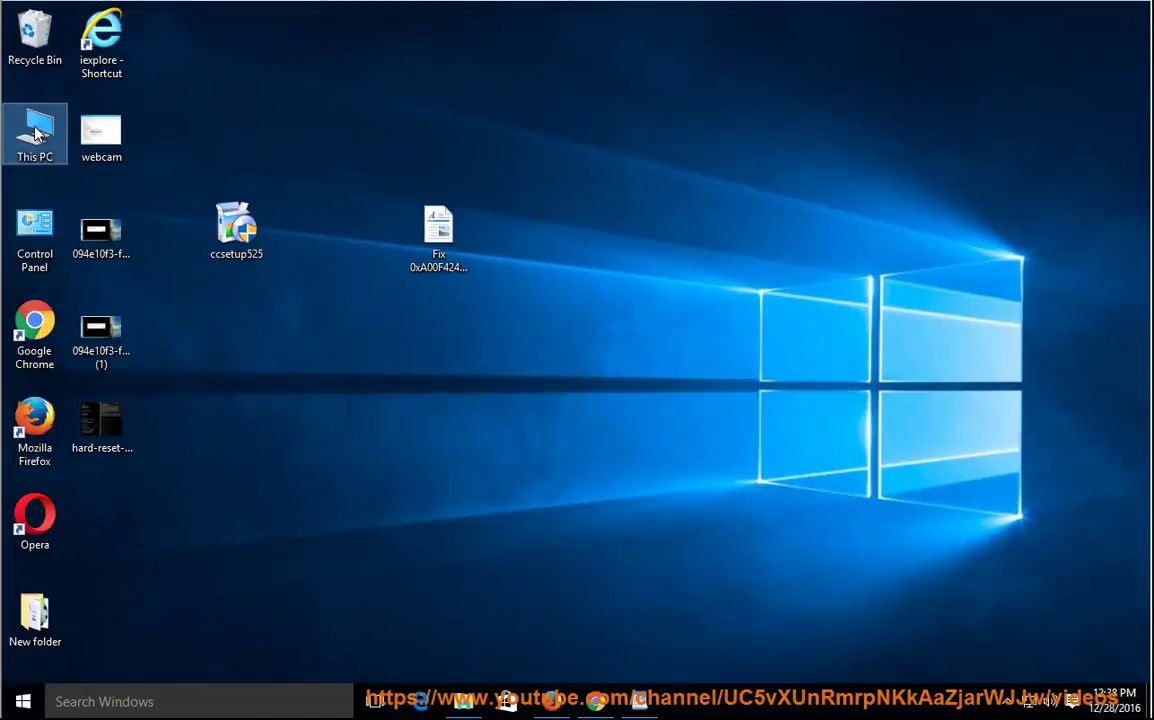
Open Computer Management for This PC and display Device Manager.
right_click(37, 134)
key(Escape)
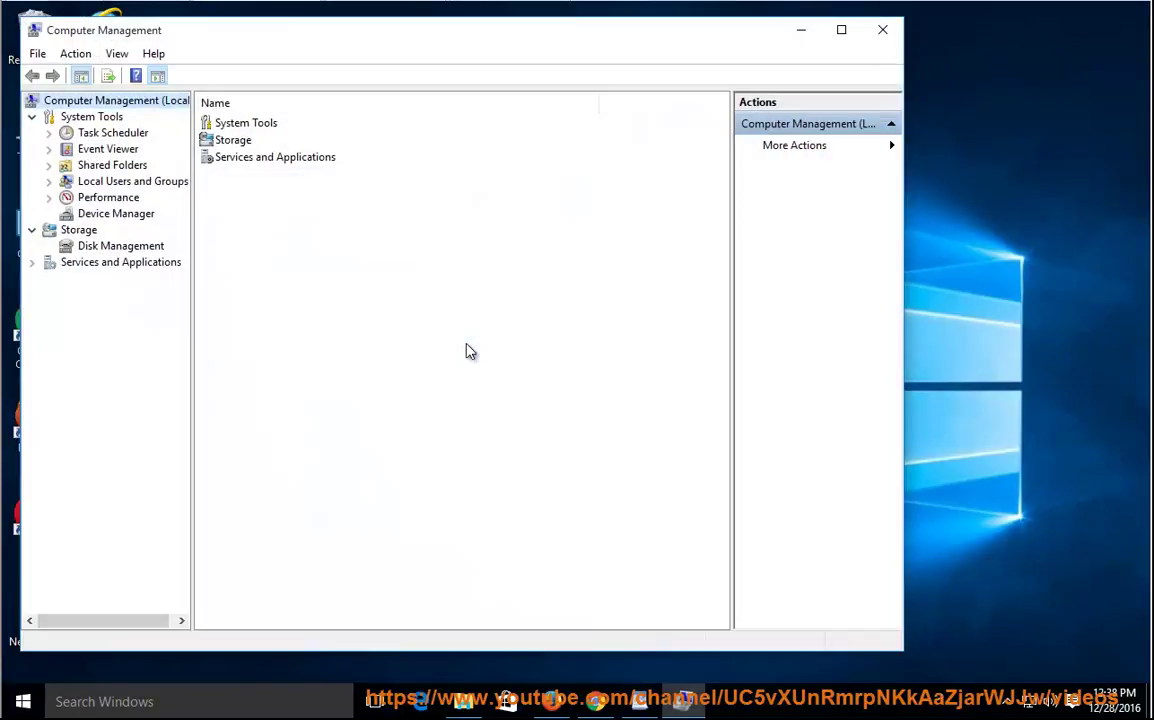
click(122, 215)
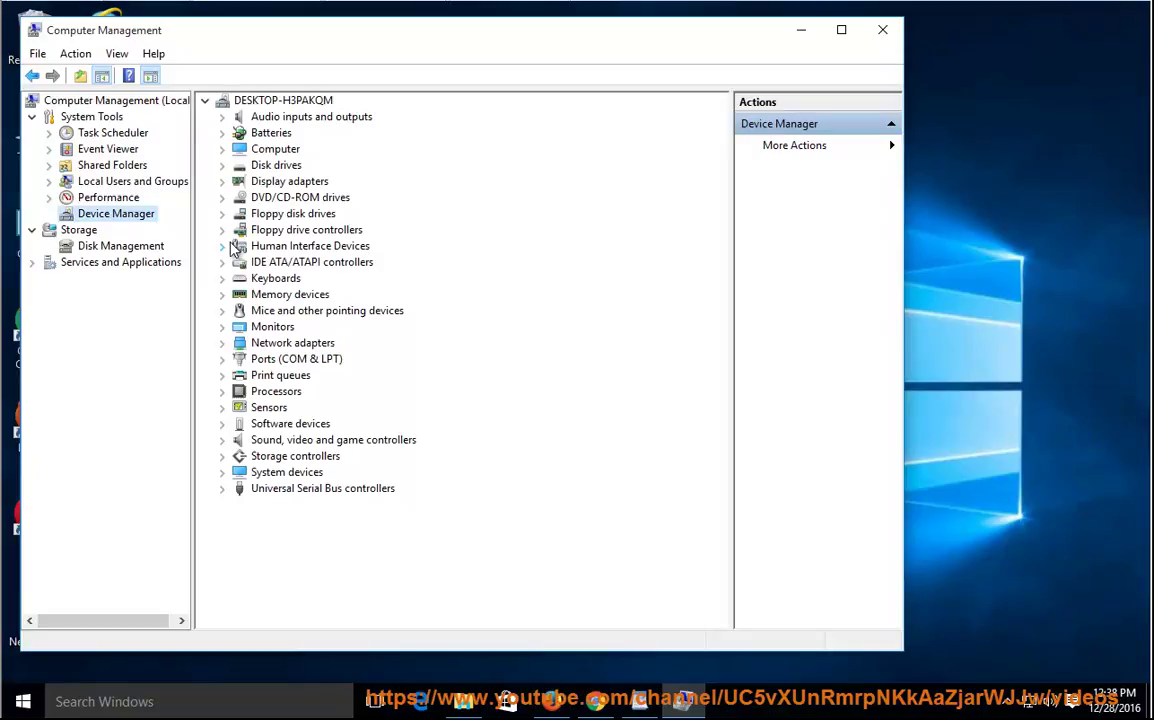
Inspect the Universal Serial Bus controllers and Print queues, and show the driver update option for Microsoft Print to PDF.
click(224, 489)
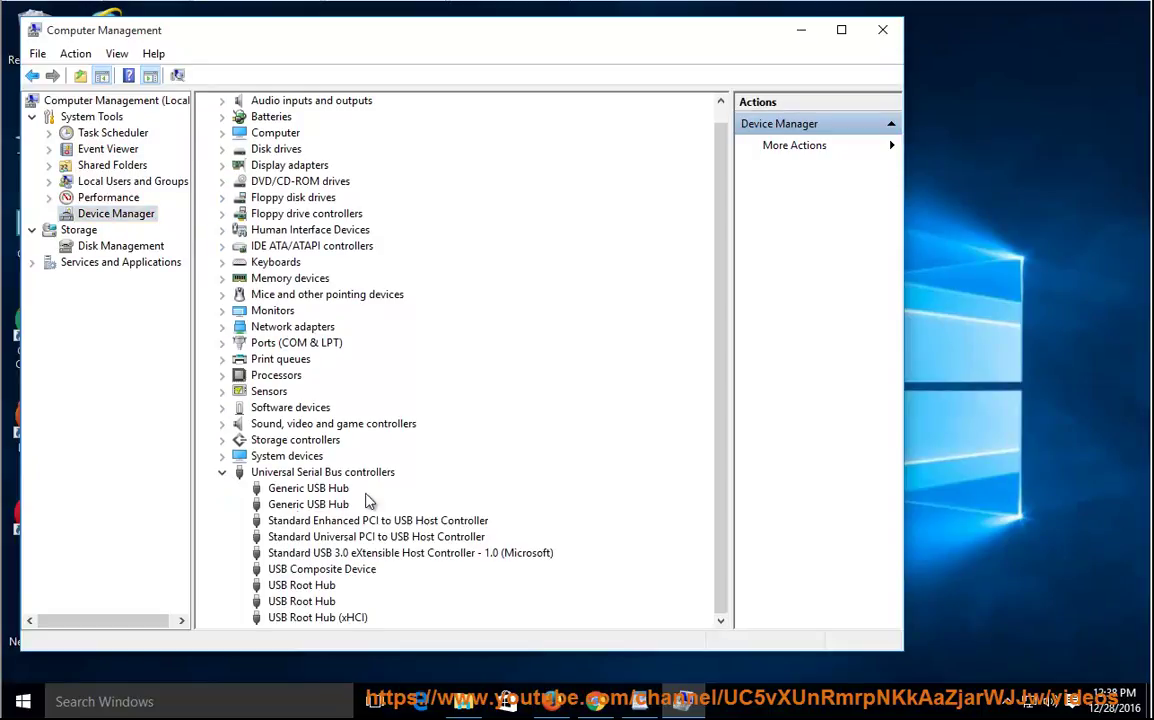
click(224, 488)
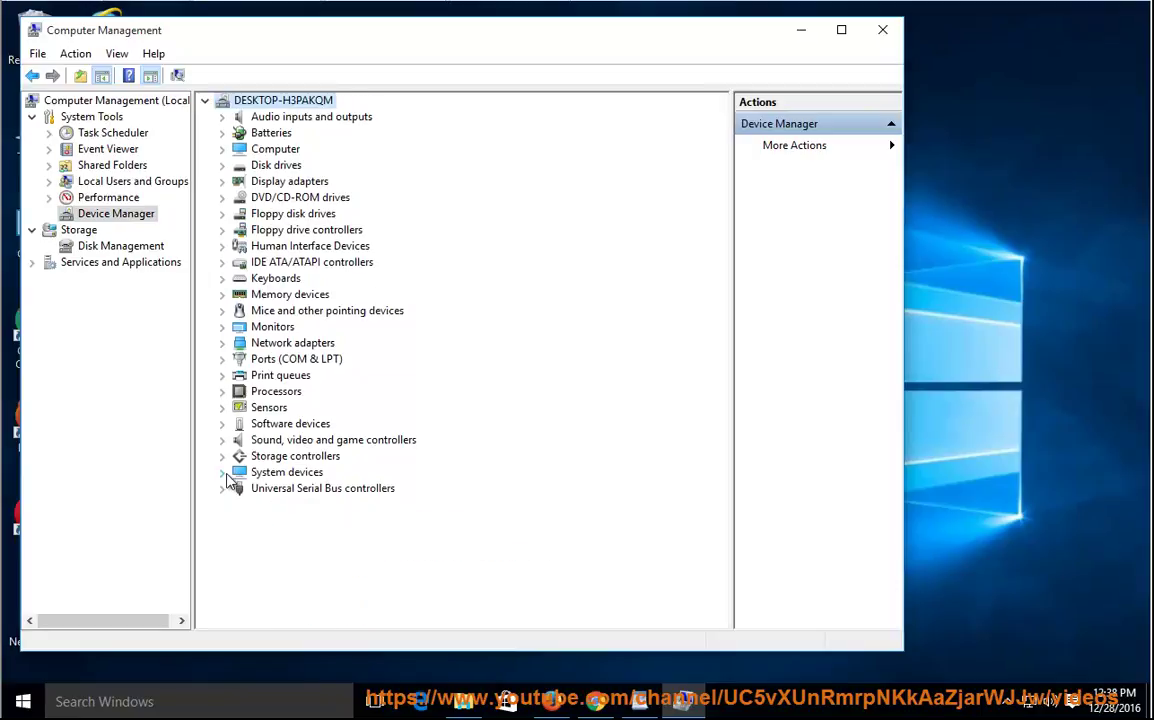
click(222, 378)
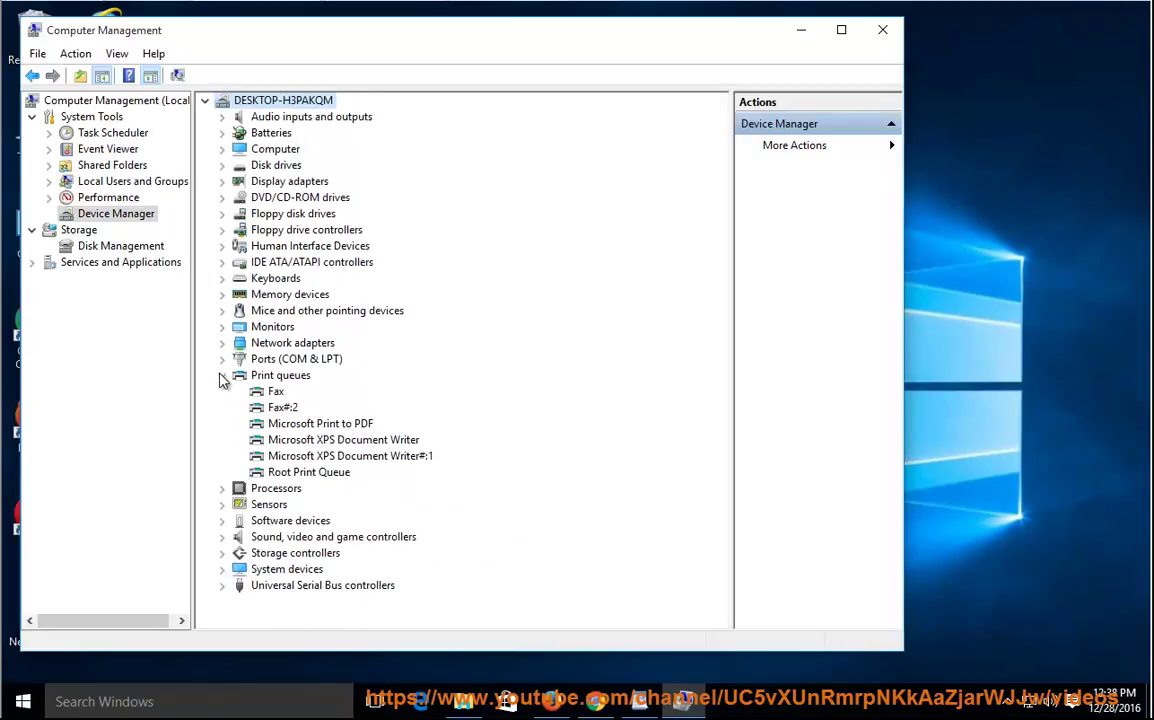
right_click(287, 423)
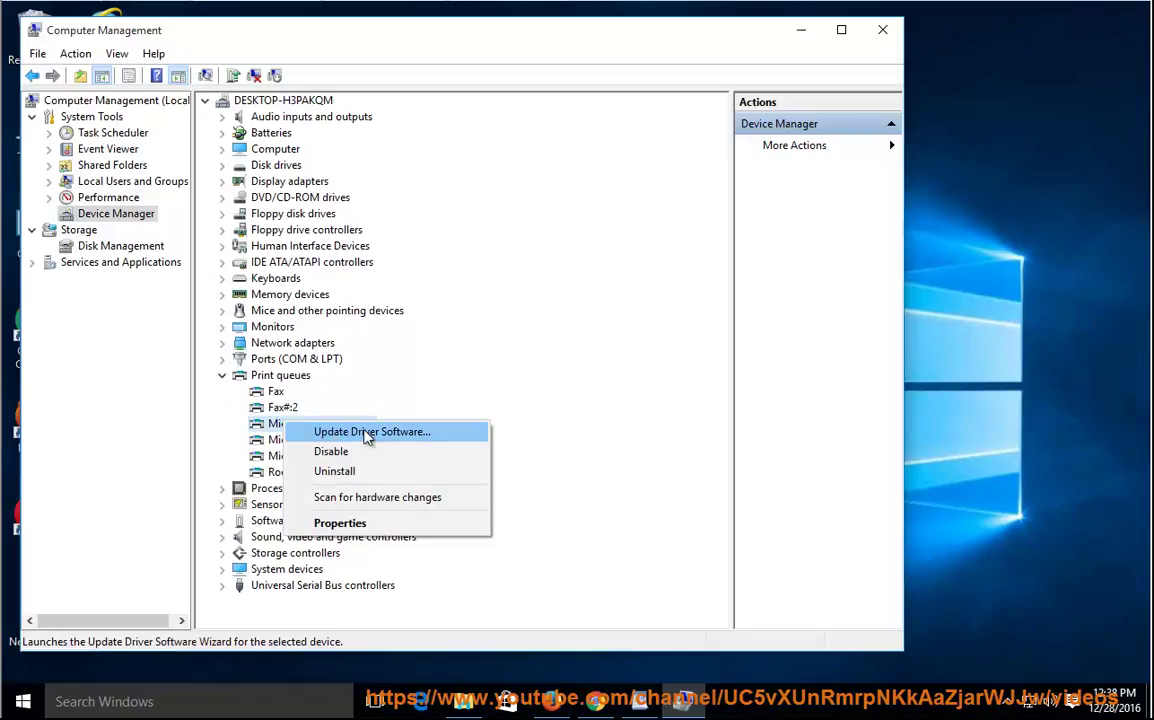
click(801, 29)
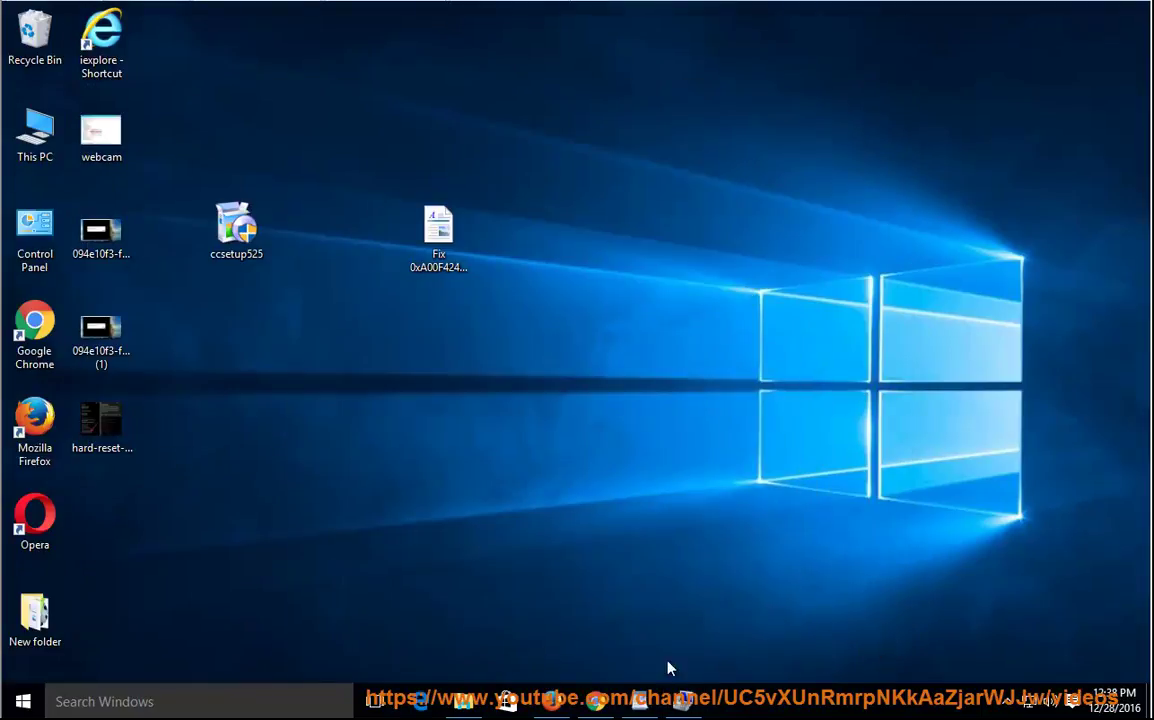
Switch back to the WordPad document and remove the extra space before "webcam" in the Method 3 line.
click(639, 701)
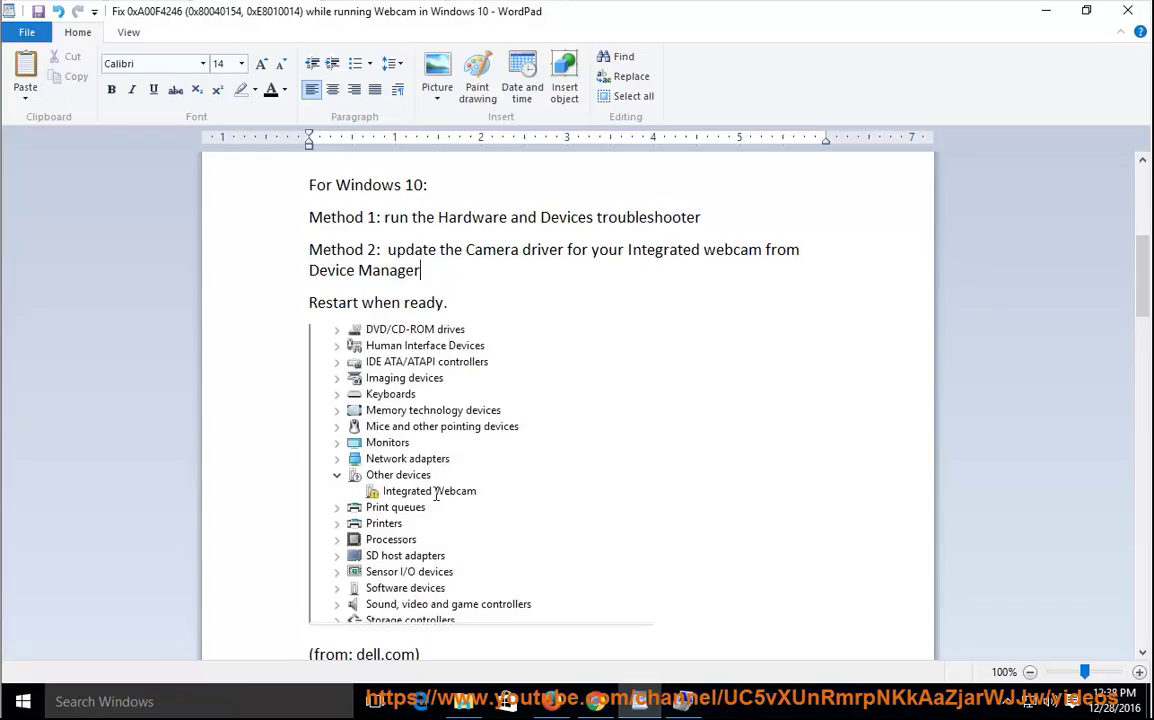
scroll(515, 400, down, 5)
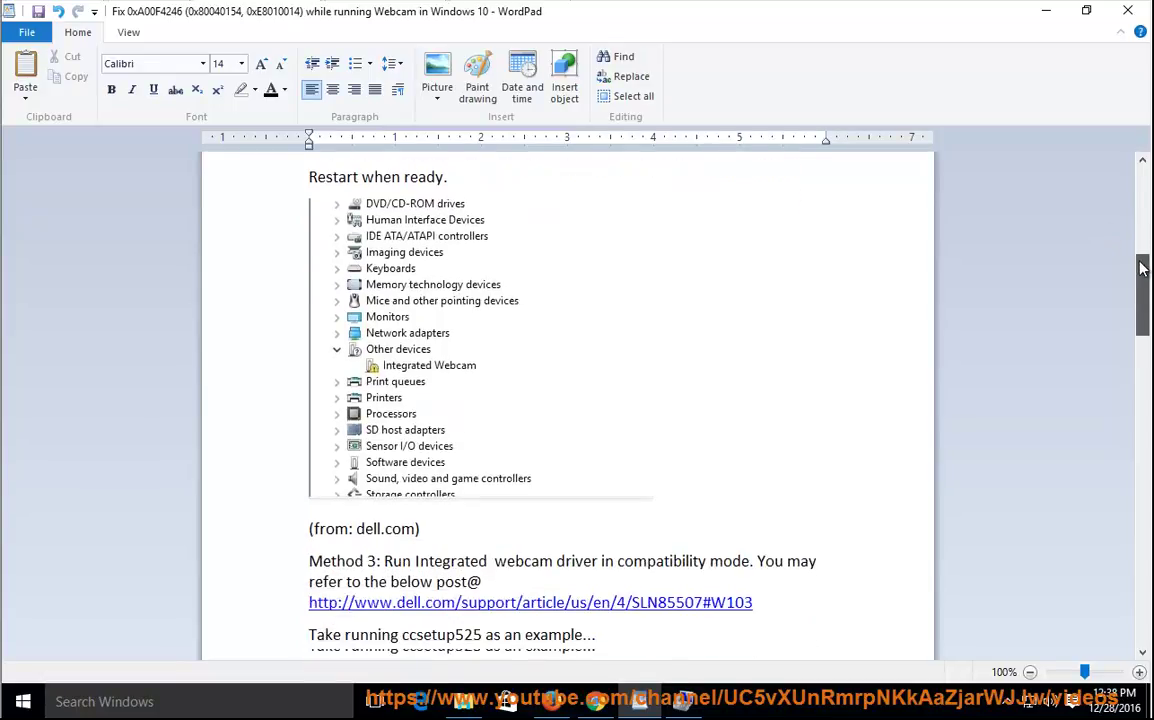
drag(377, 420, 309, 420)
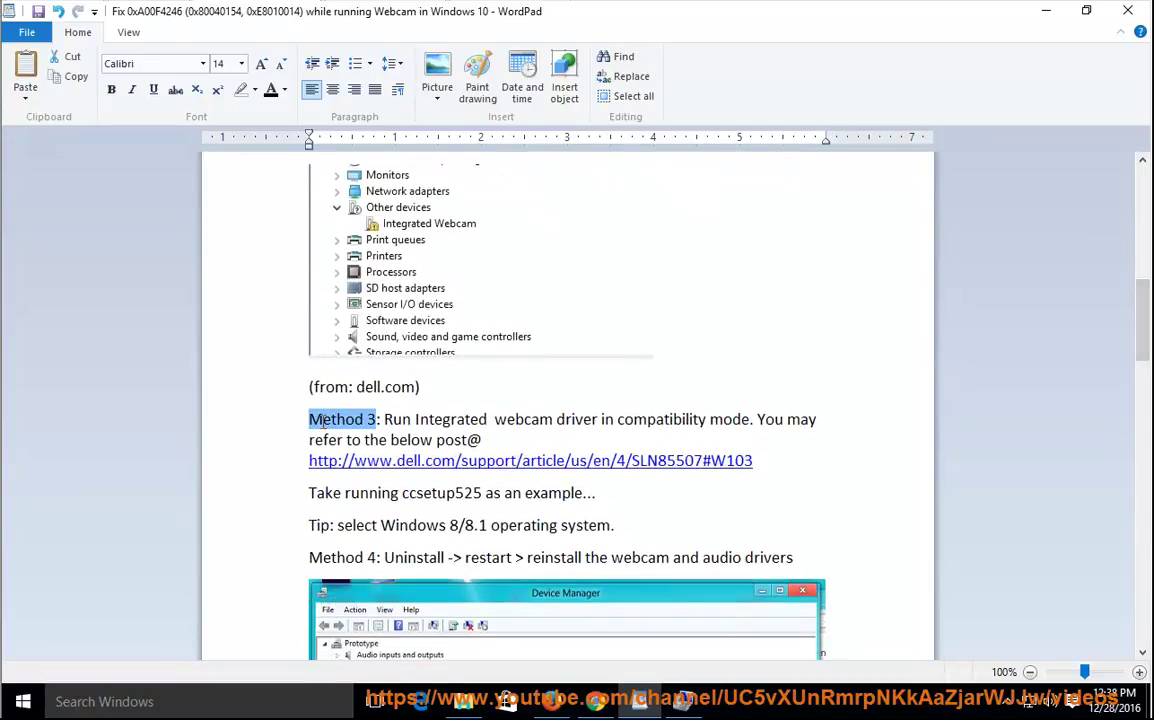
click(600, 419)
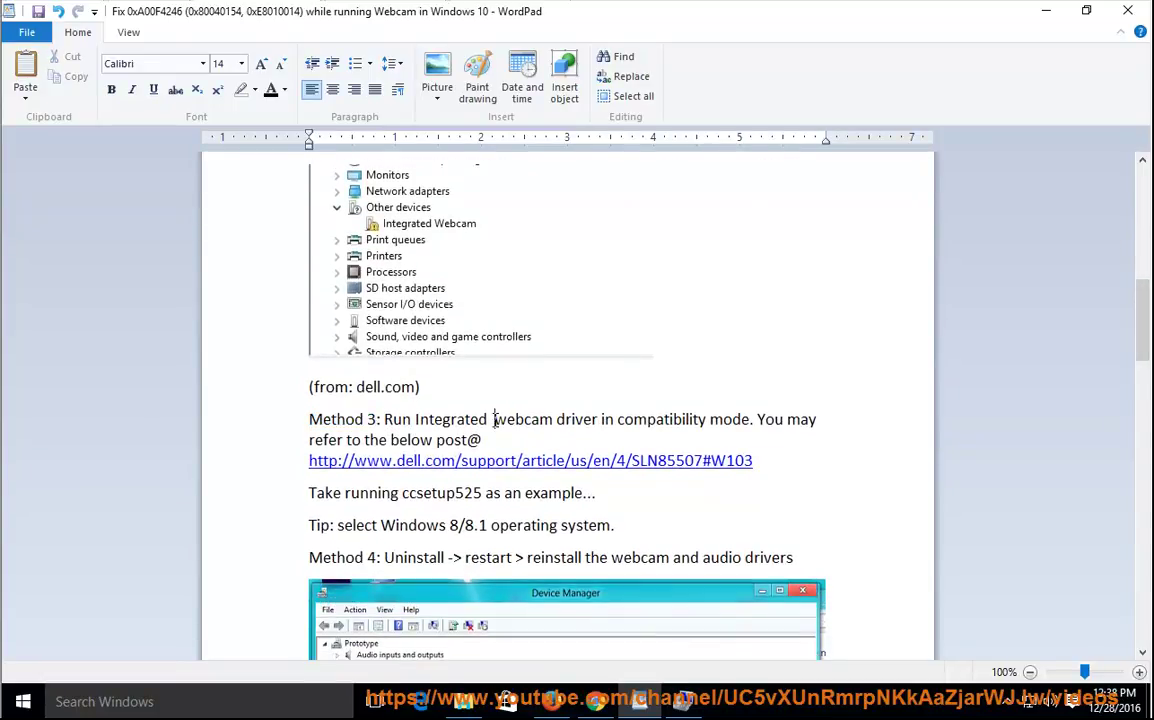
key(BackSpace)
Insert "(setup file)" after "webcam driver" in the Method 3 line.
drag(748, 424, 392, 424)
click(599, 421)
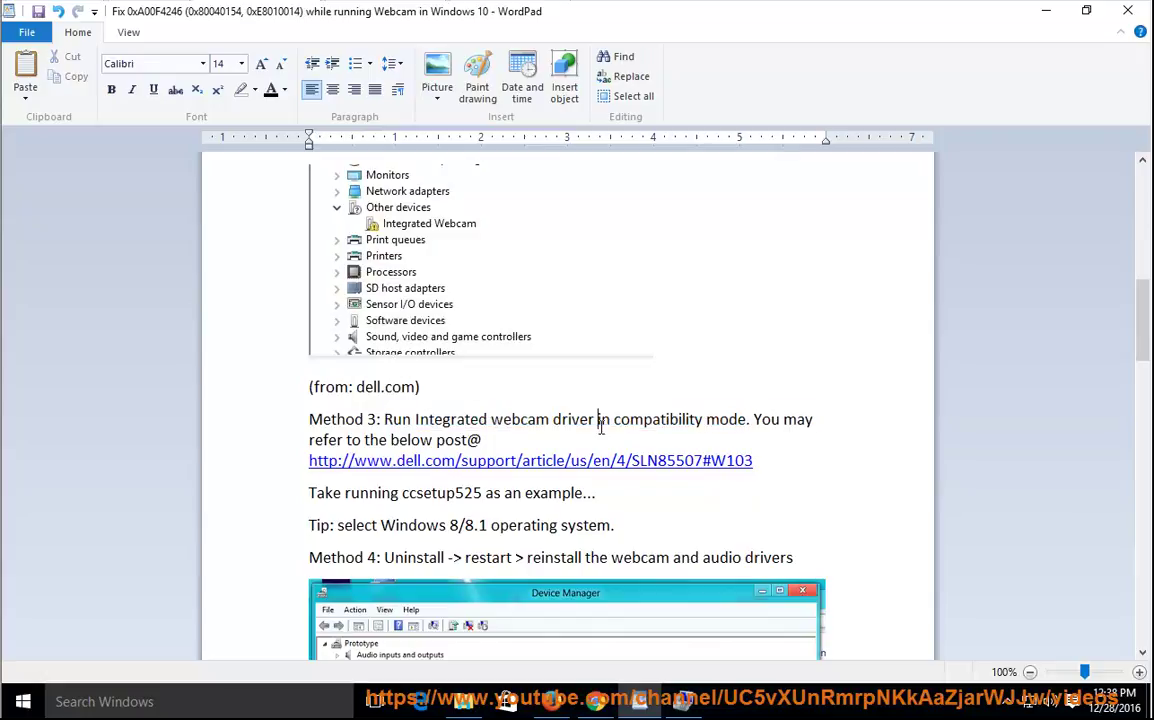
text(())
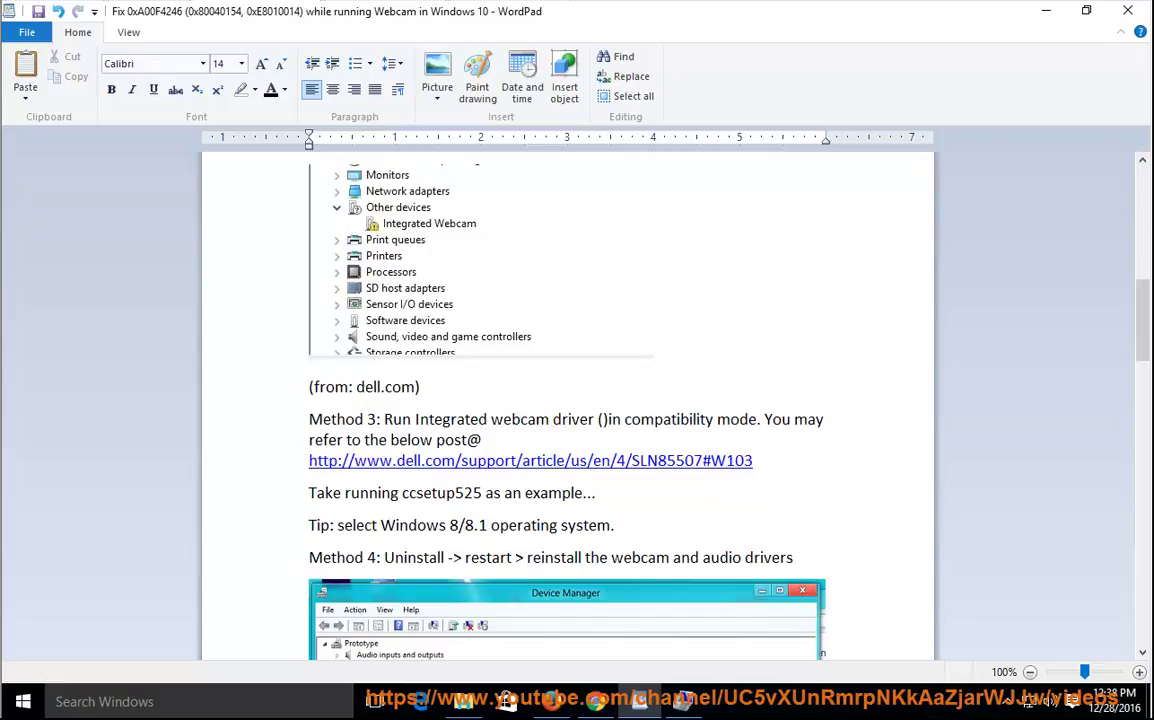
key(Left)
key(Left)
text(setup file)
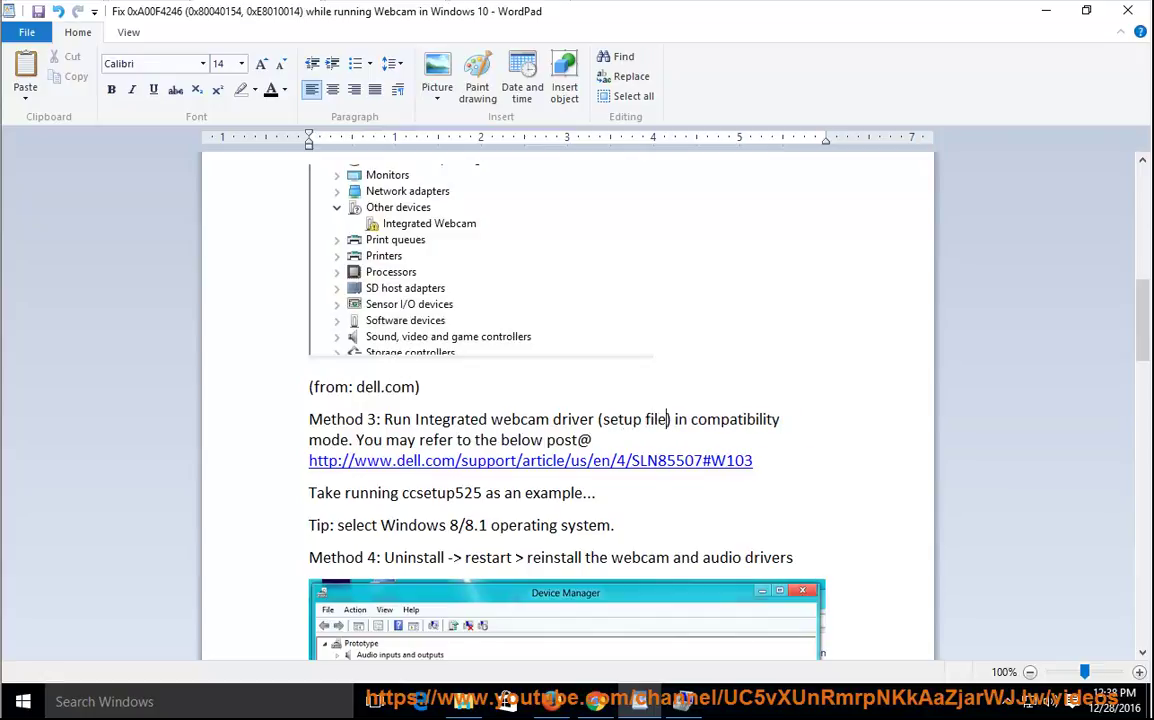
Copy the Dell support link under Method 3.
drag(754, 463, 325, 476)
right_click(325, 476)
click(378, 497)
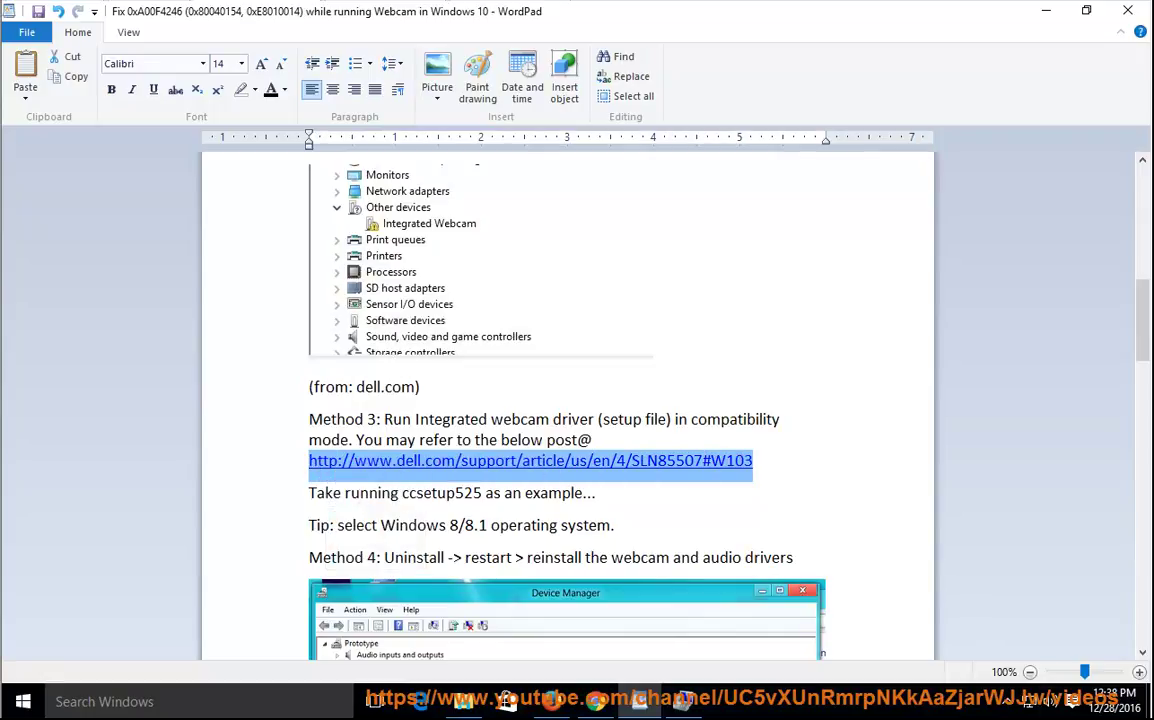
Switch to Firefox, dismiss the Reader View notice, and review the Dell article's section on reinstalling the webcam drivers.
click(551, 701)
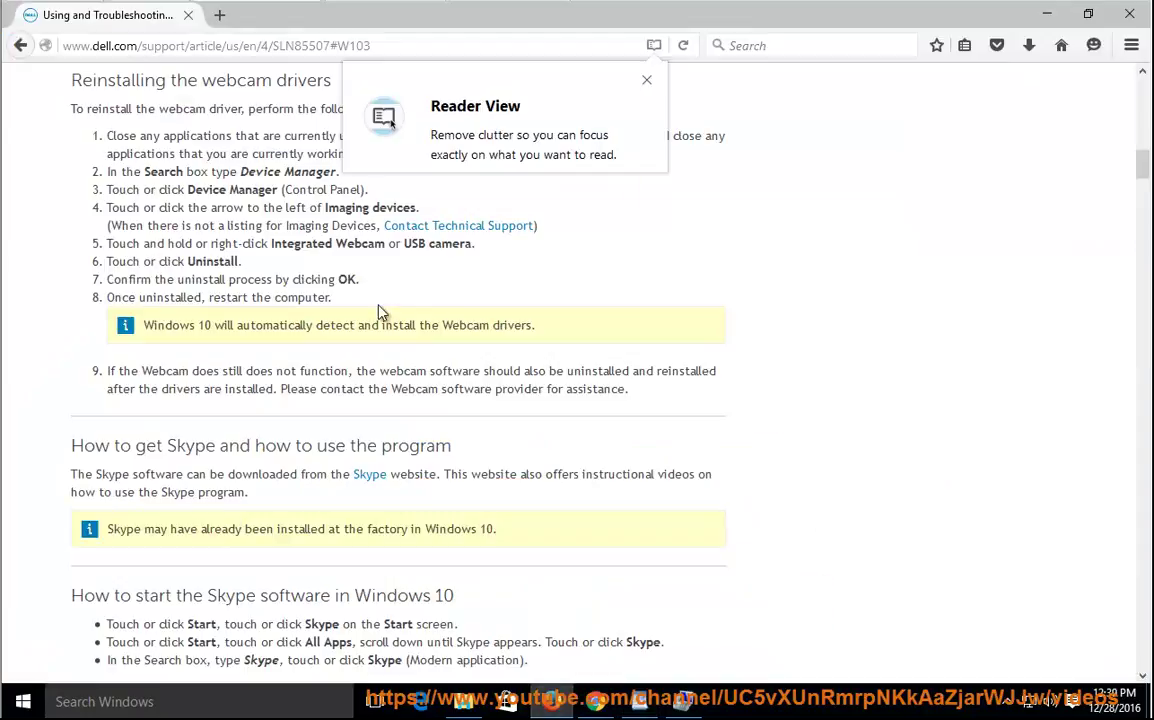
click(646, 80)
drag(70, 79, 316, 72)
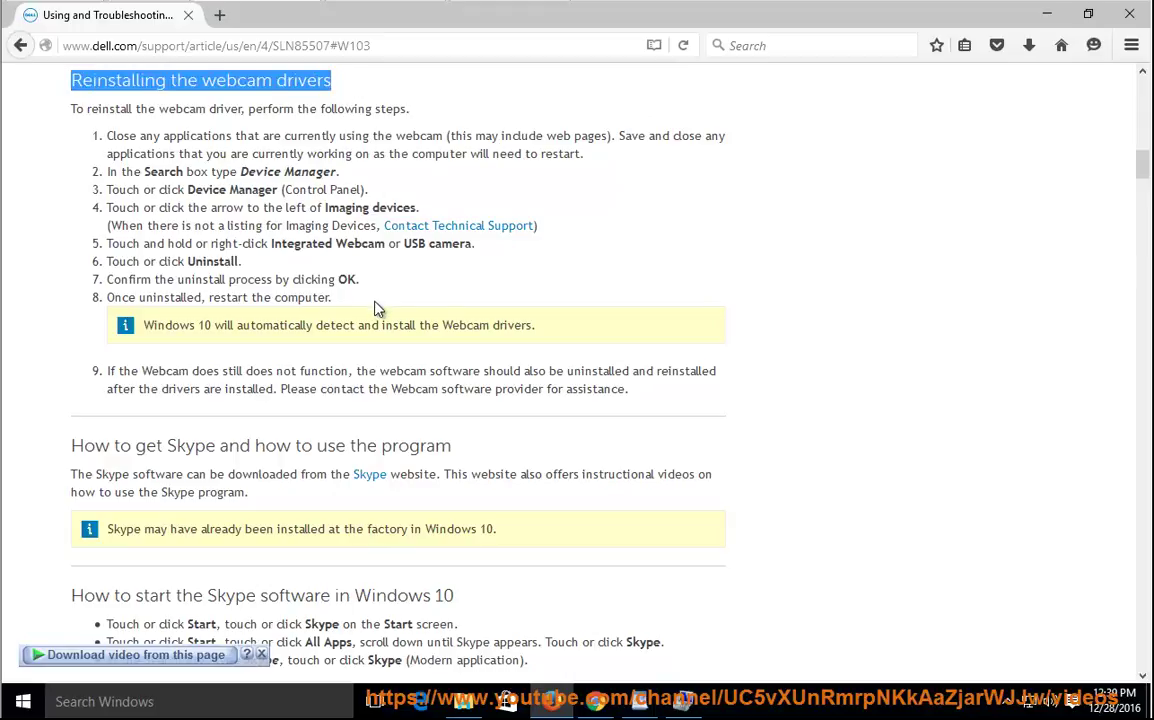
drag(575, 338, 140, 328)
click(321, 377)
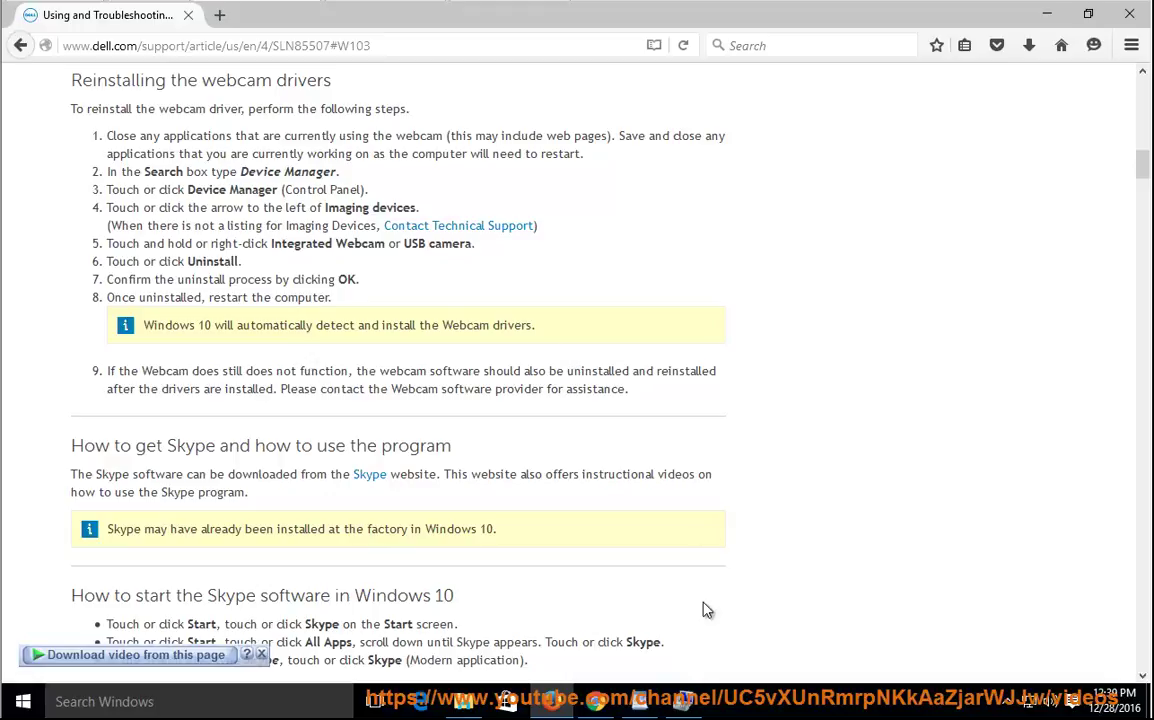
Check the ccsetup525 example in the WordPad document and open the compatibility properties of ccsetup525 on the desktop.
key(alt+Tab)
drag(619, 492, 298, 492)
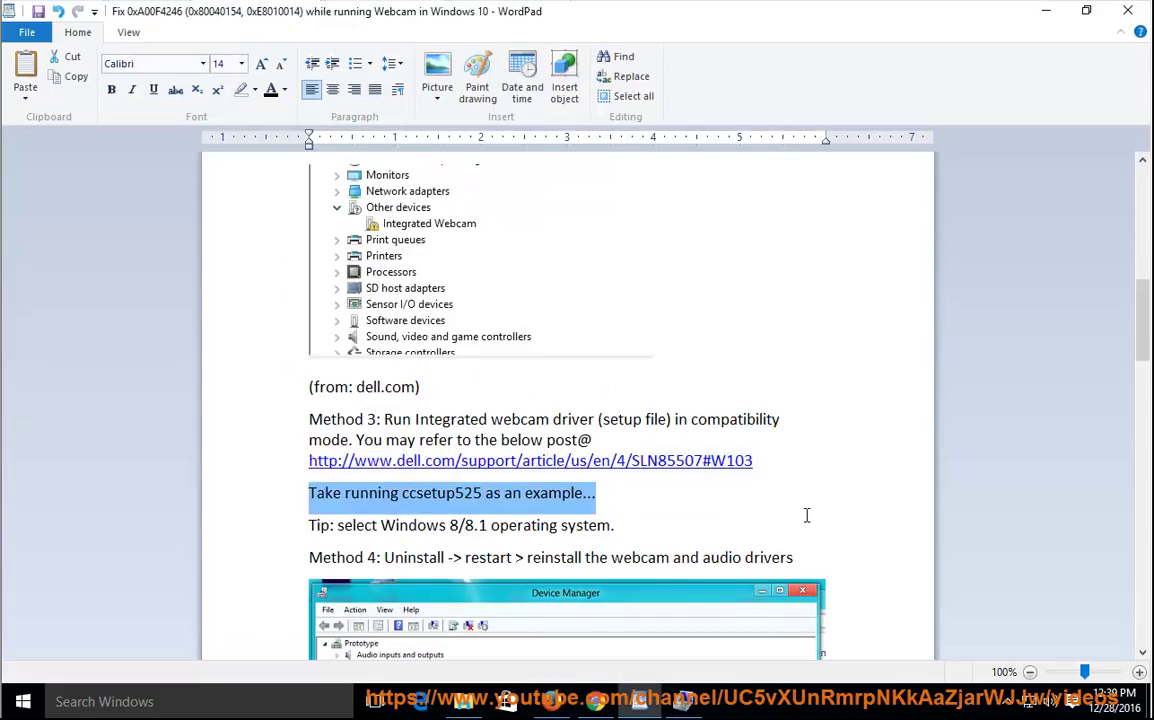
click(1148, 706)
click(238, 225)
right_click(234, 212)
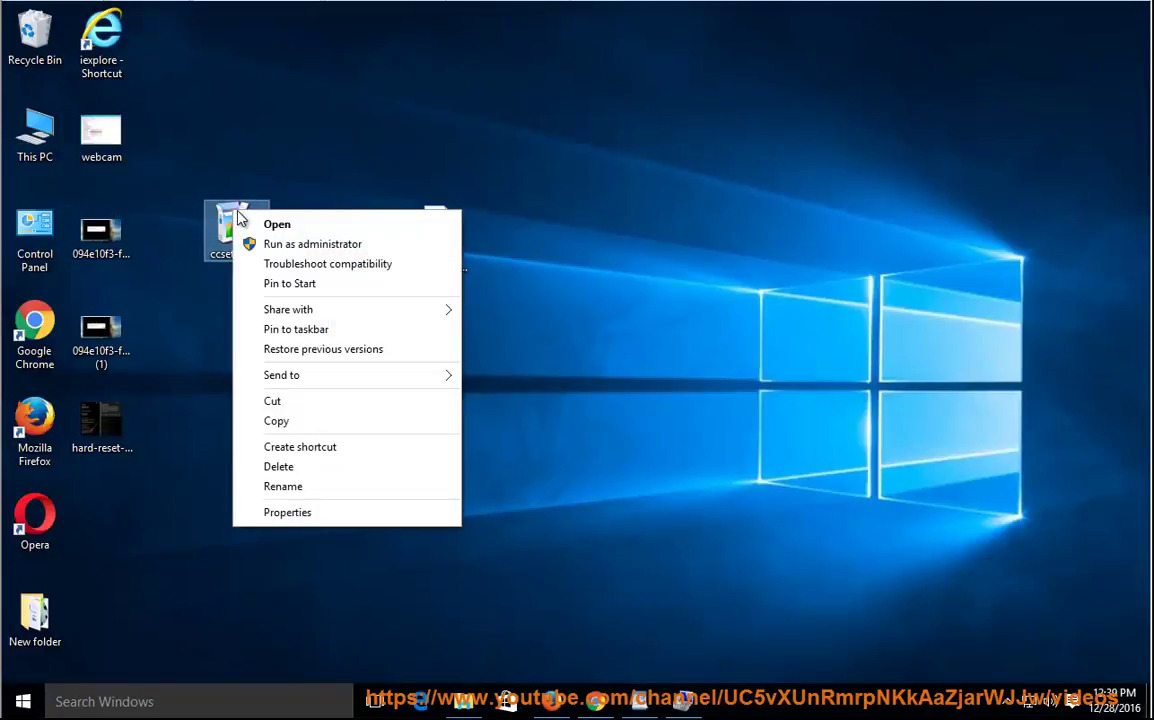
click(318, 513)
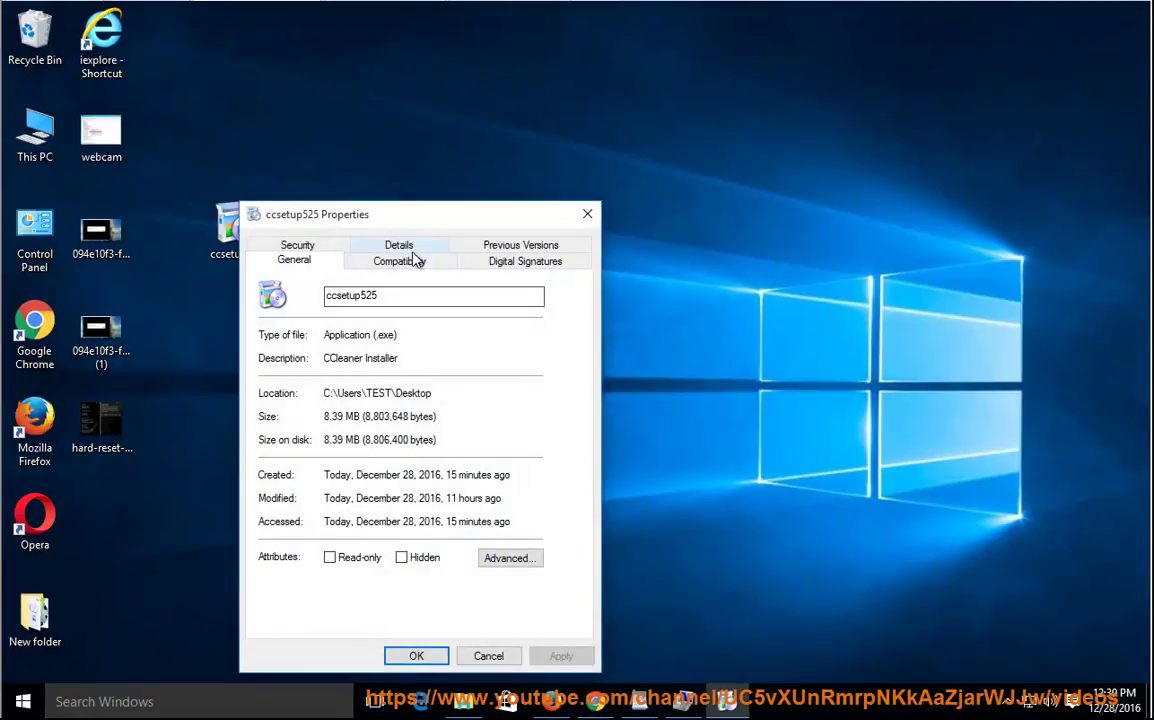
click(400, 262)
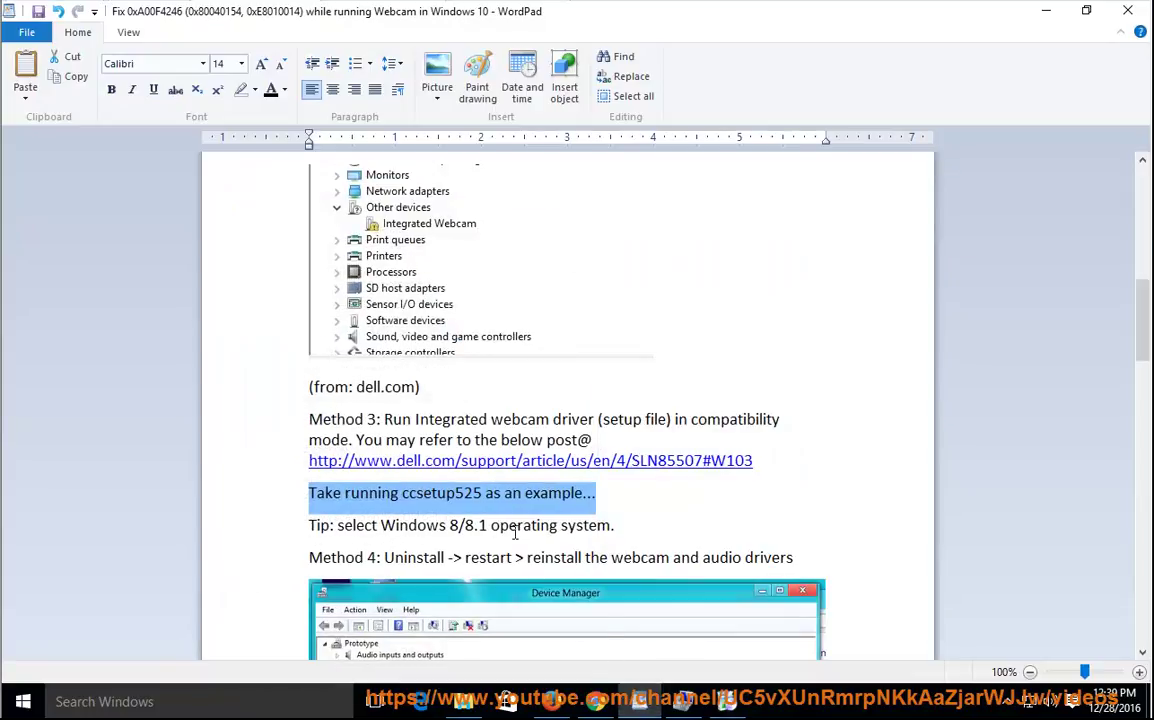
Check the operating system tip in the document and set ccsetup525 to run in compatibility mode for Windows 8, applying the change.
click(509, 525)
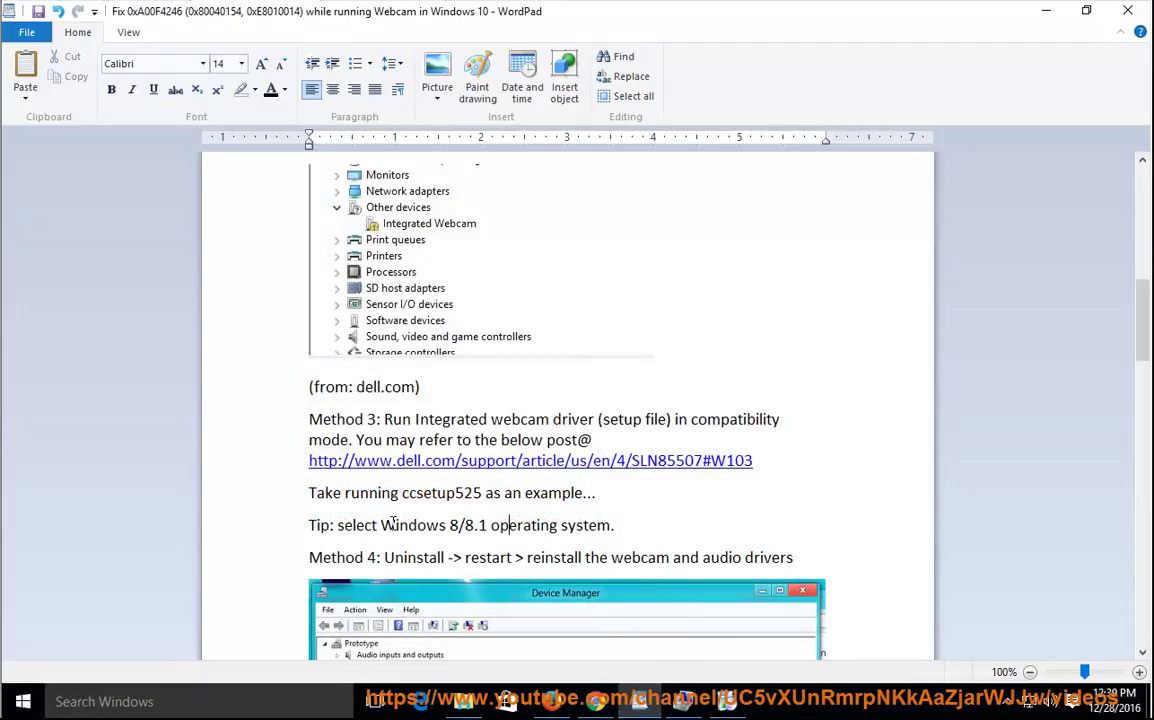
drag(385, 527, 548, 527)
click(1046, 10)
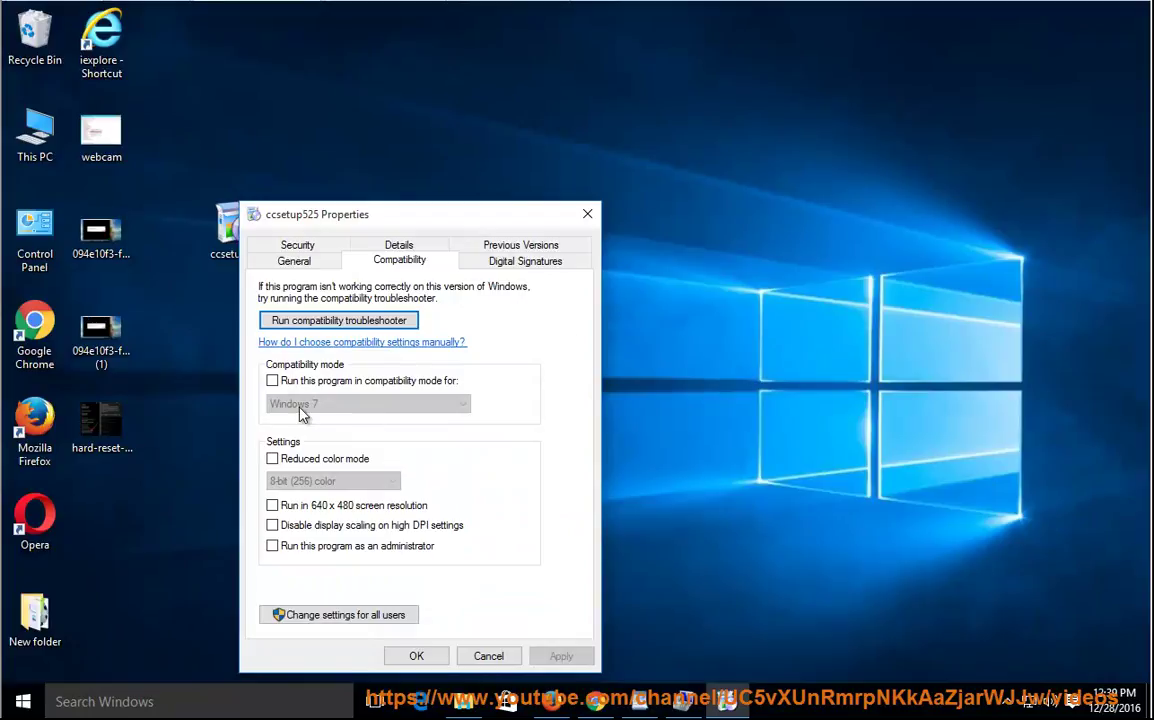
click(272, 380)
click(336, 405)
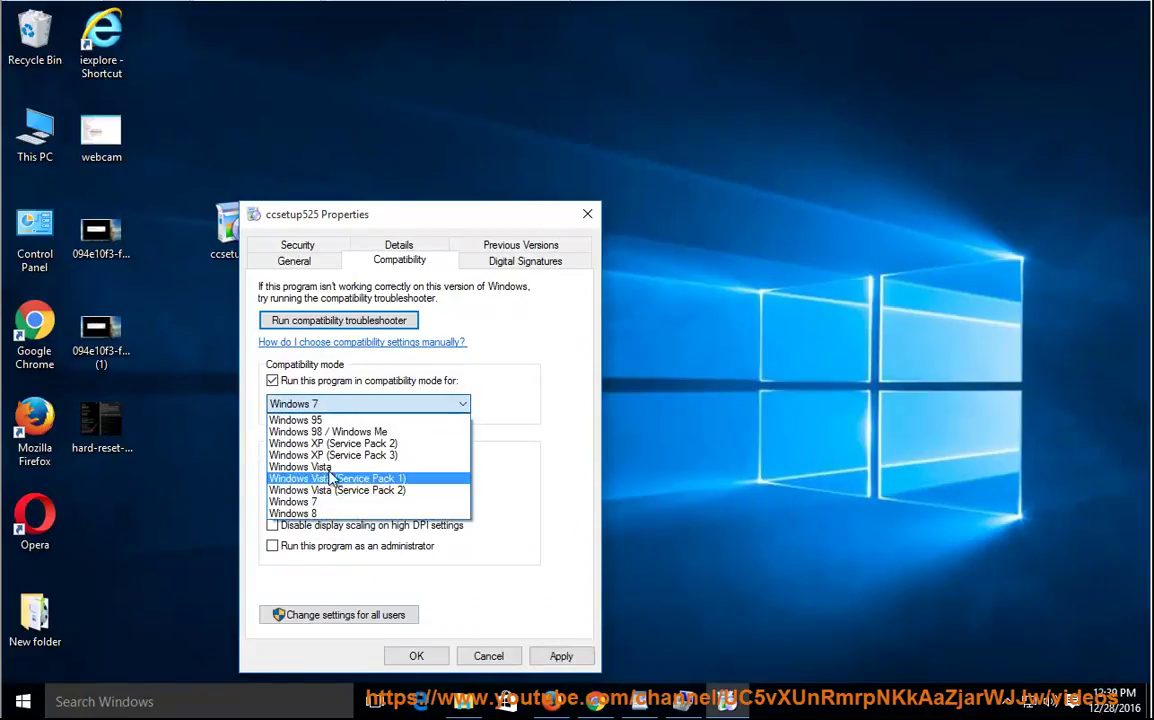
click(341, 514)
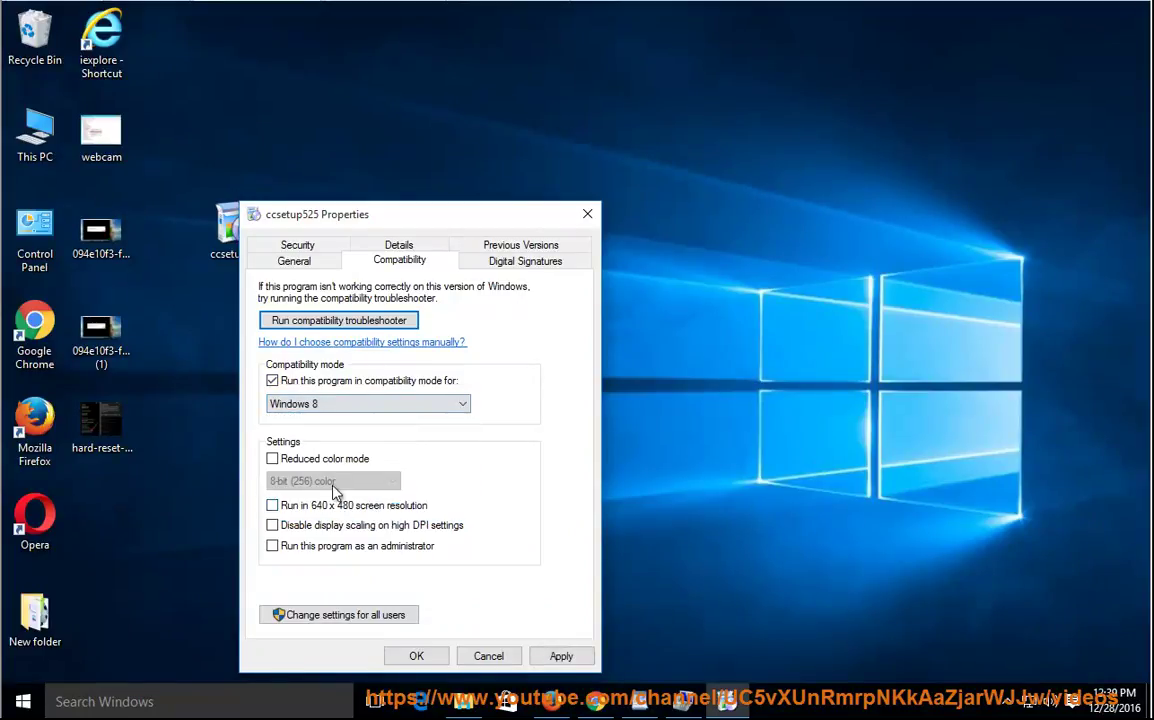
click(563, 657)
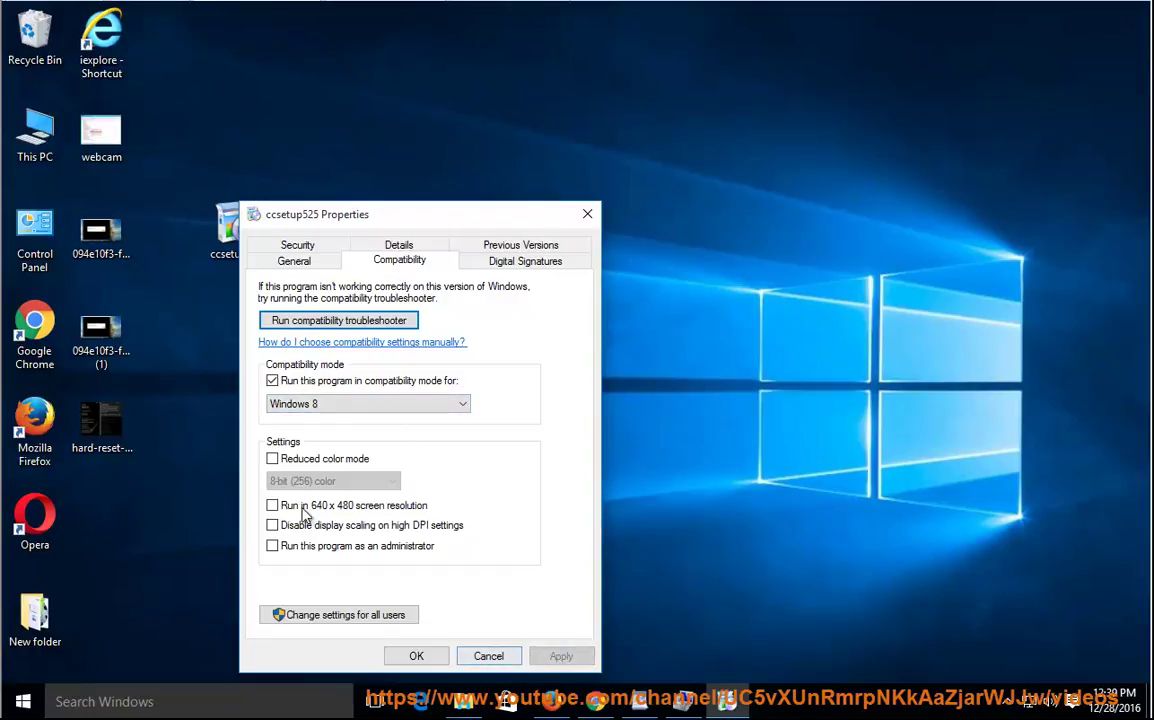
click(420, 657)
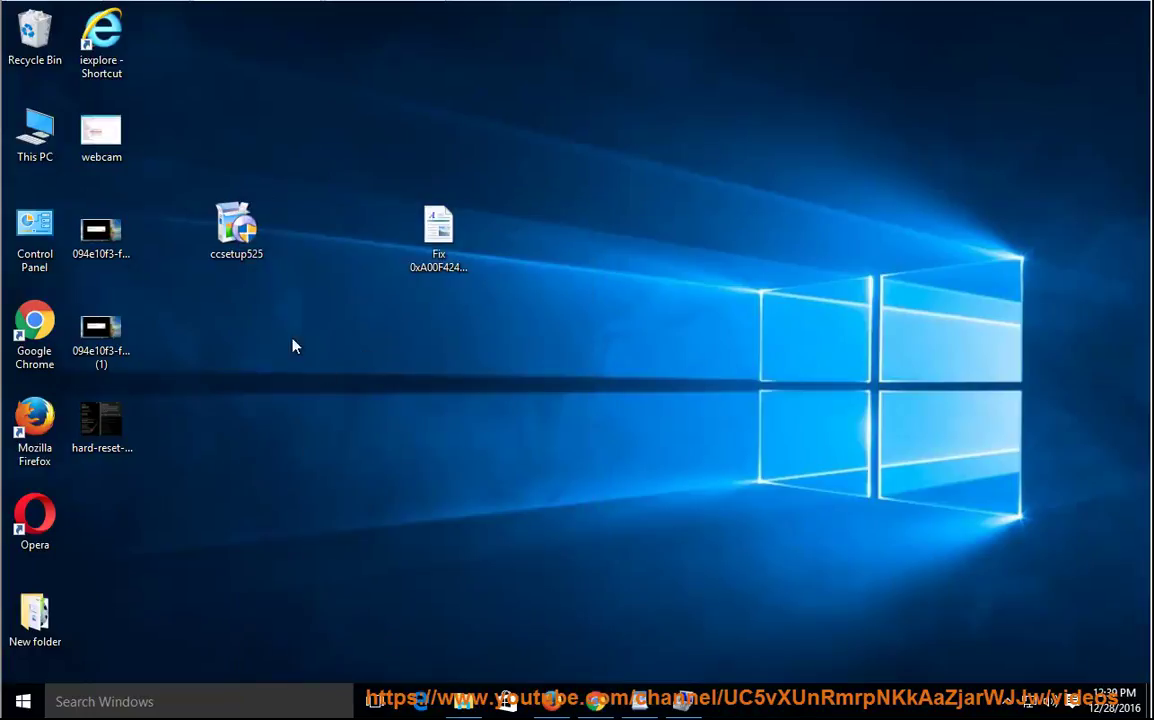
Look at the Run as administrator option for ccsetup525 and return to the WordPad document.
right_click(239, 230)
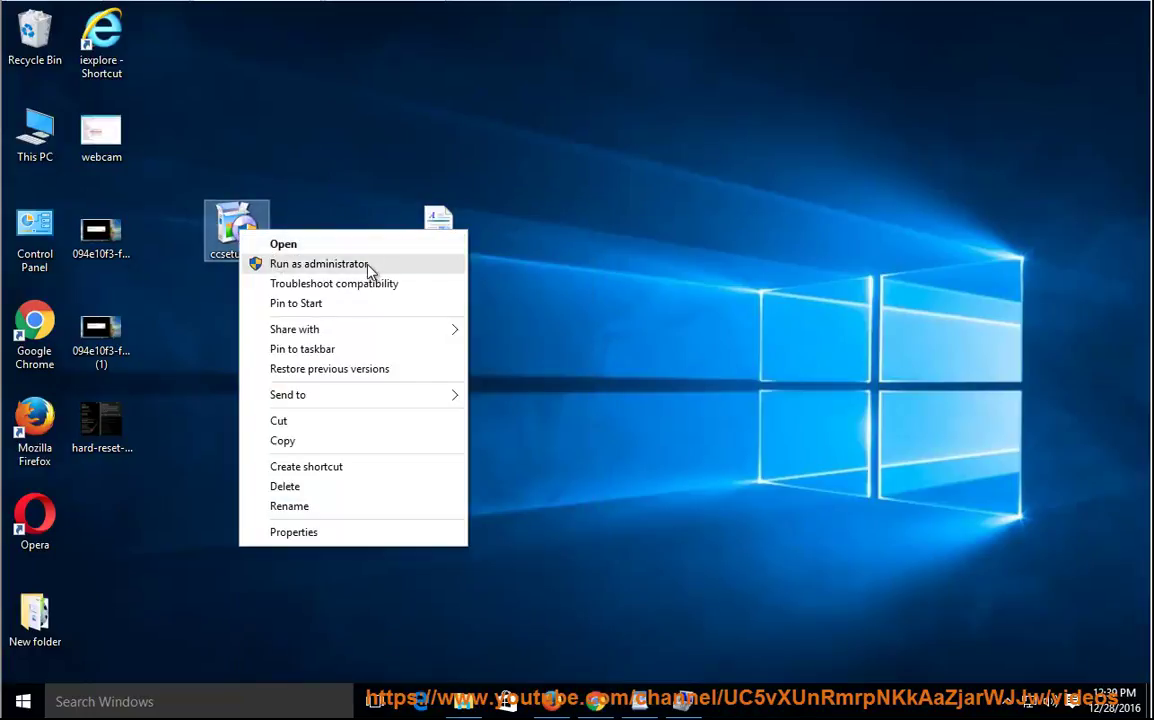
click(497, 291)
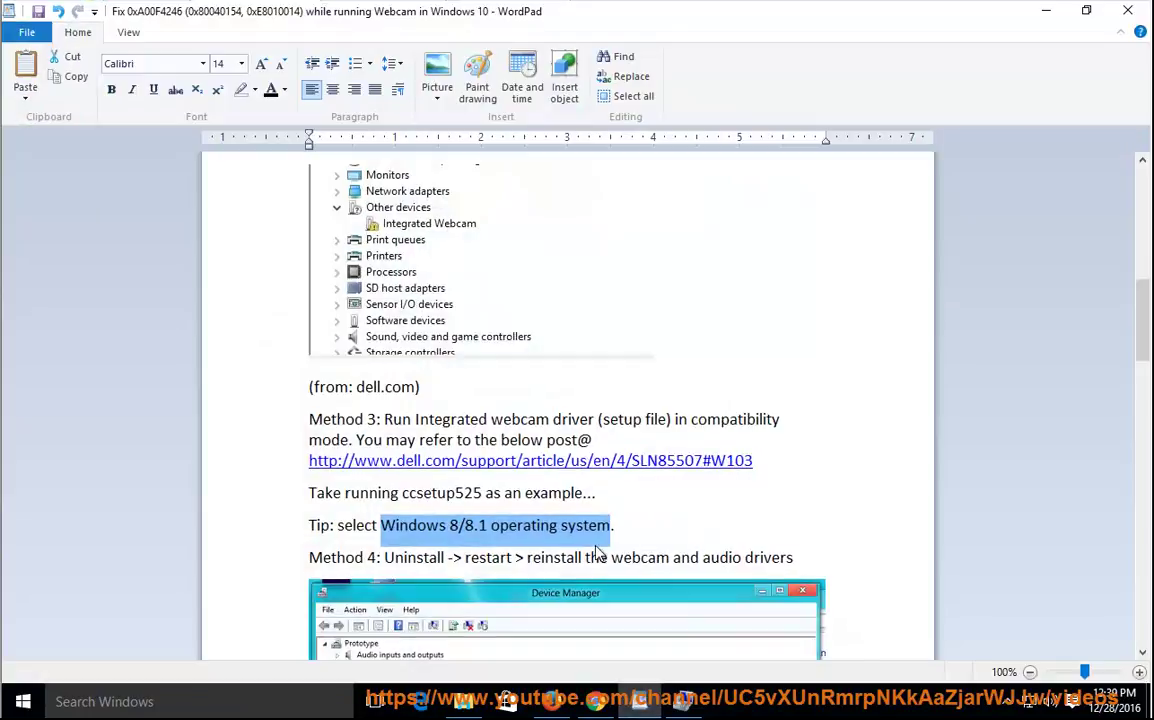
click(664, 520)
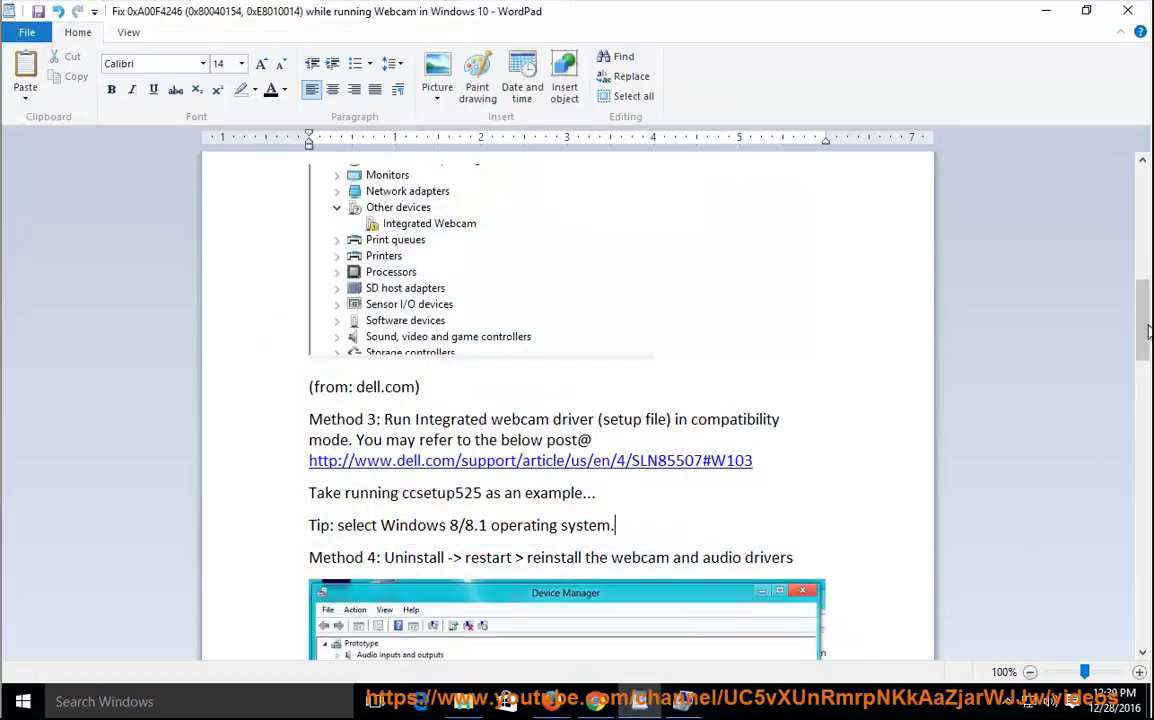
Review Method 4 on uninstalling the webcam and audio drivers, restarting and reinstalling them, including its Device Manager screenshot.
scroll(1128, 343, down, 4)
drag(386, 322, 309, 322)
click(527, 322)
scroll(812, 321, down, 1)
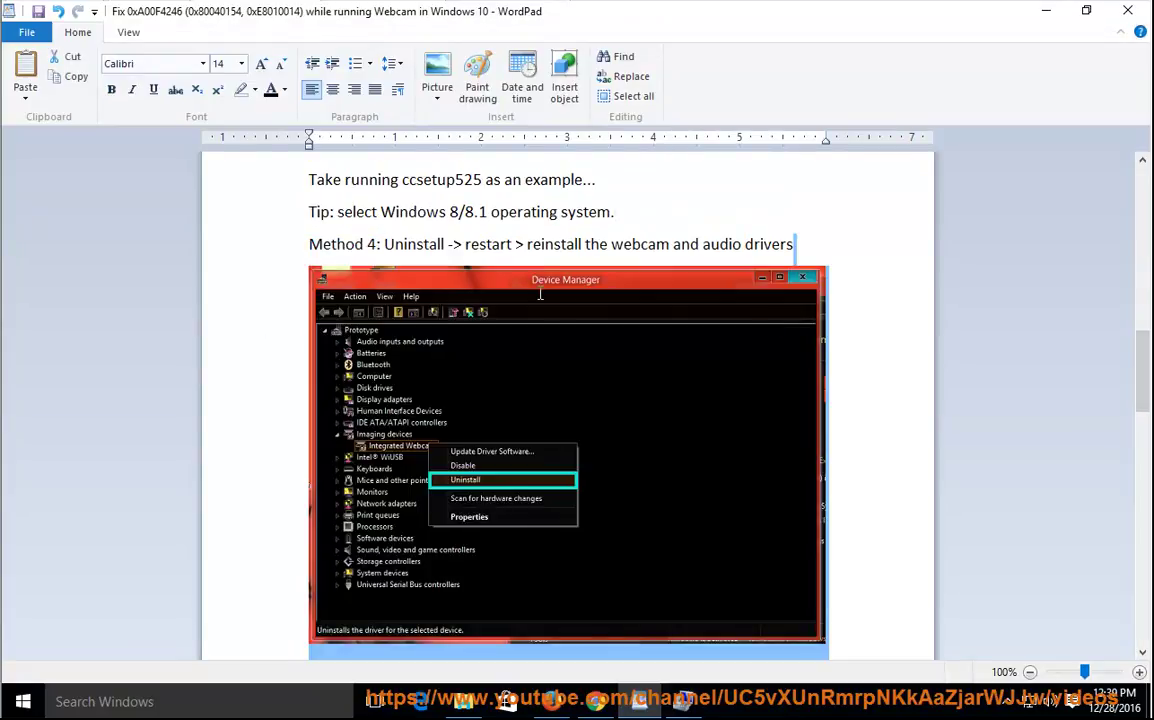
double_click(433, 243)
double_click(495, 243)
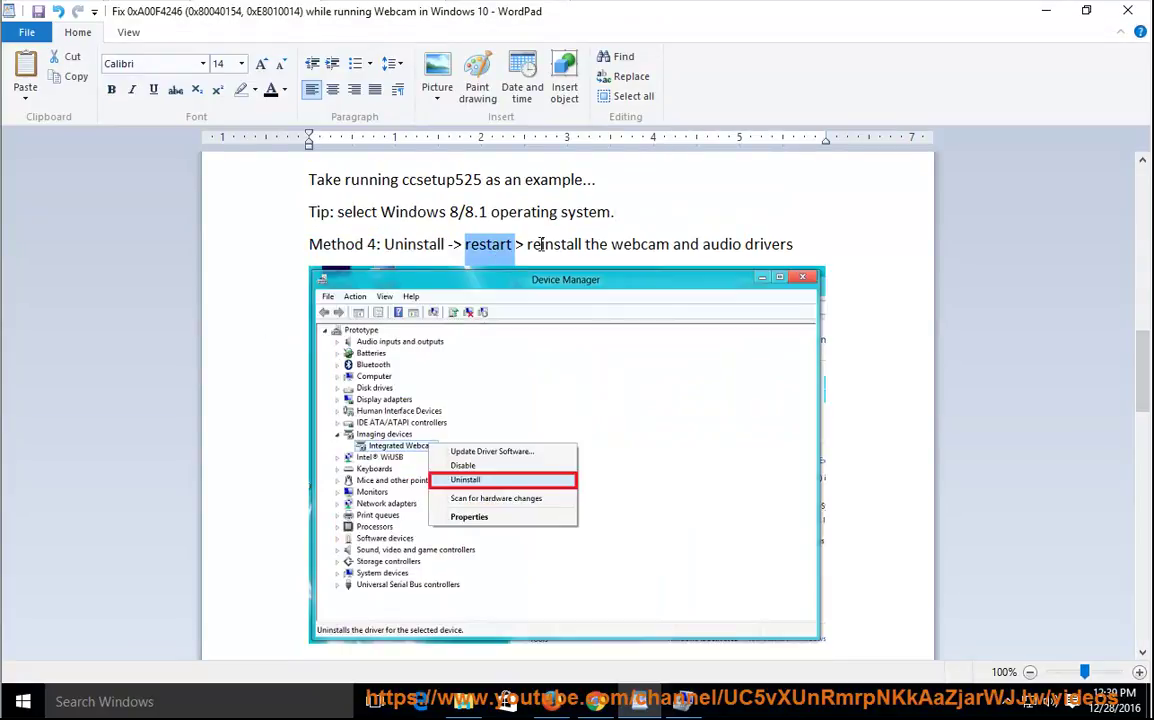
drag(527, 244, 727, 368)
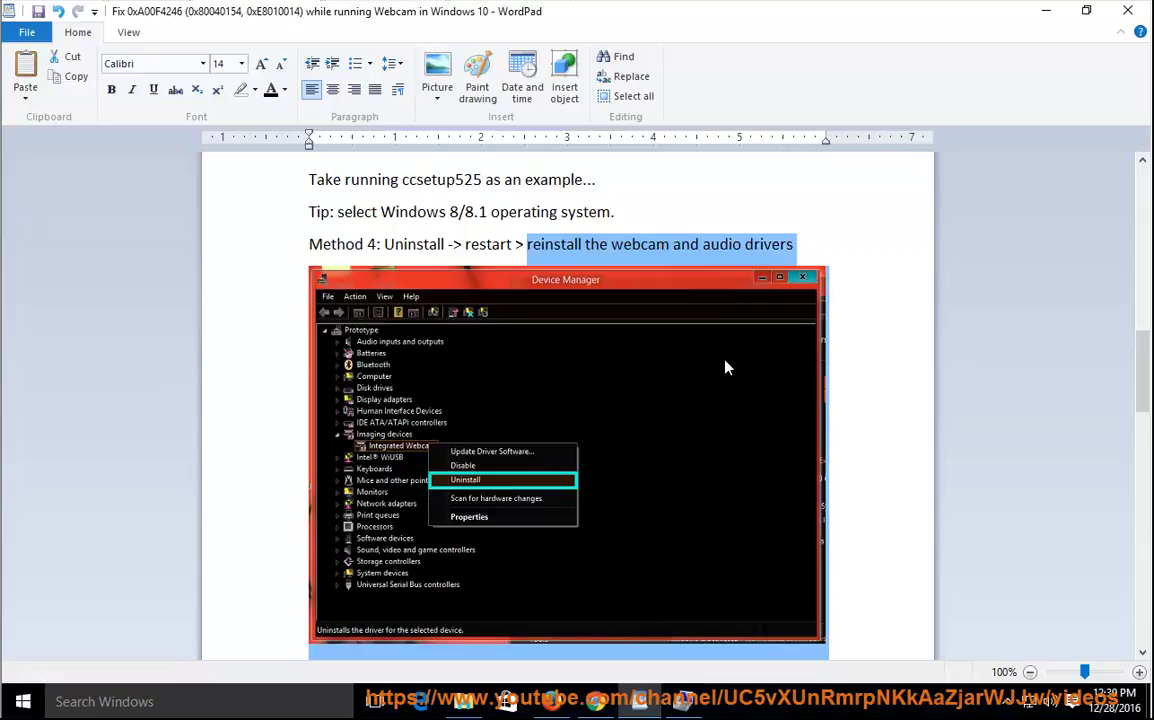
click(659, 258)
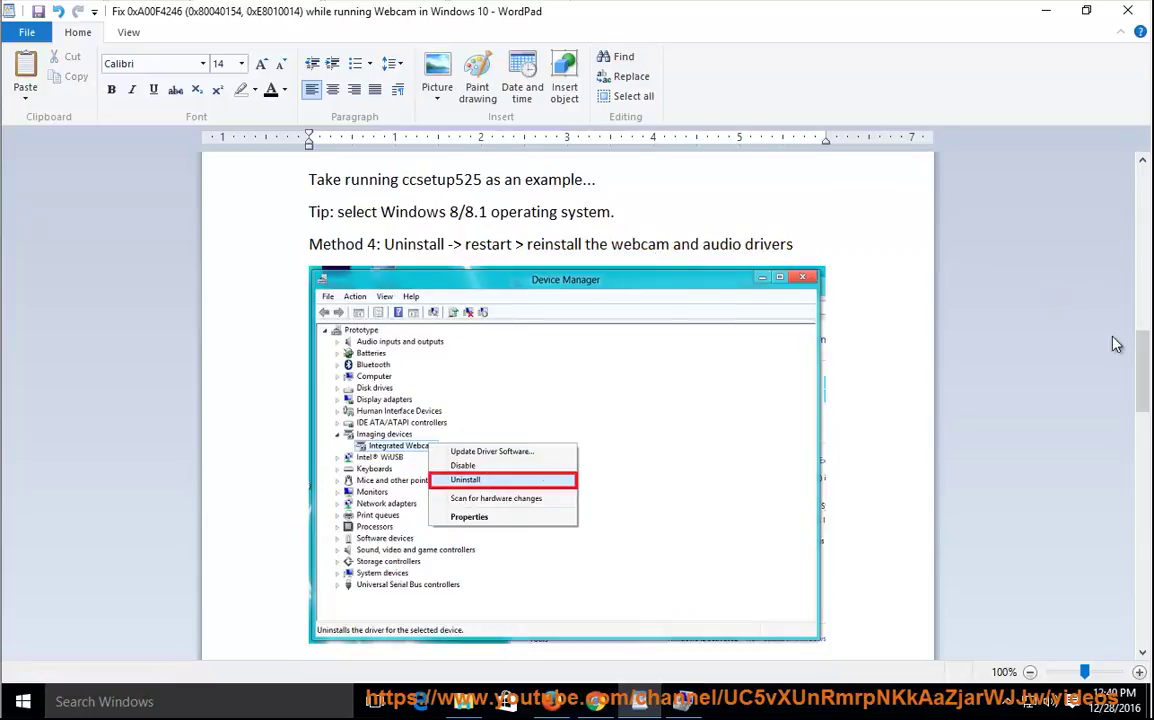
Review the media feature pack entry (KB3010081) under Other options and copy its Microsoft download link.
drag(1143, 360, 1142, 405)
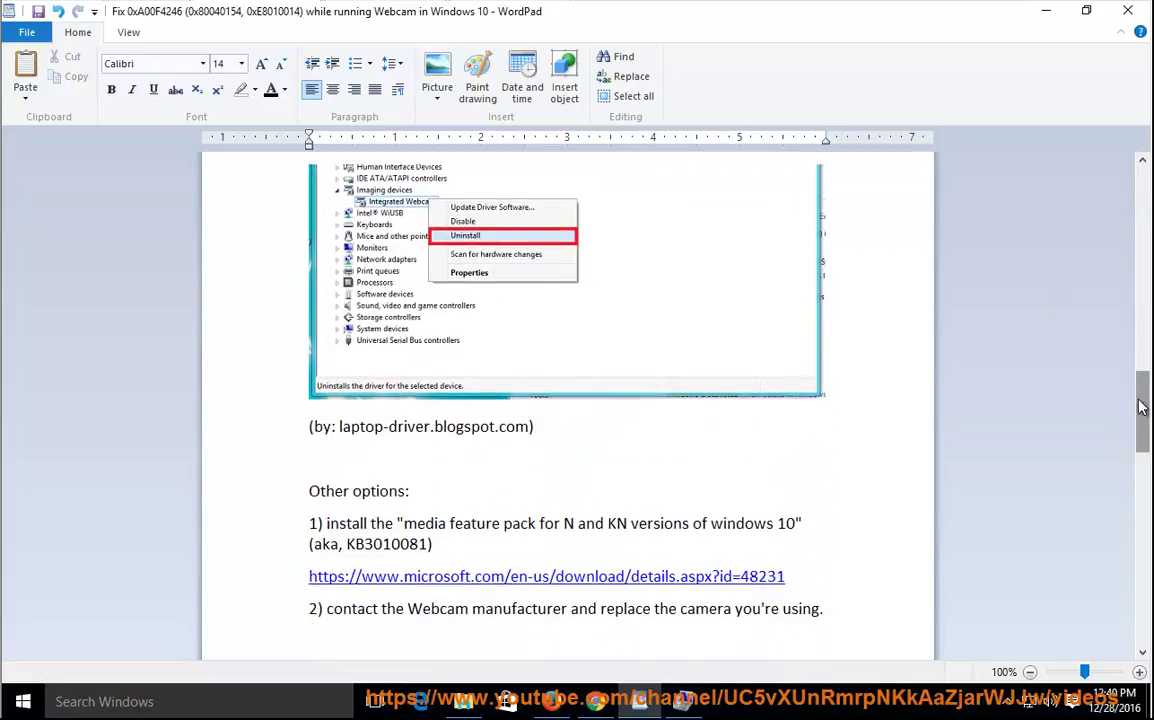
triple_click(338, 491)
click(425, 500)
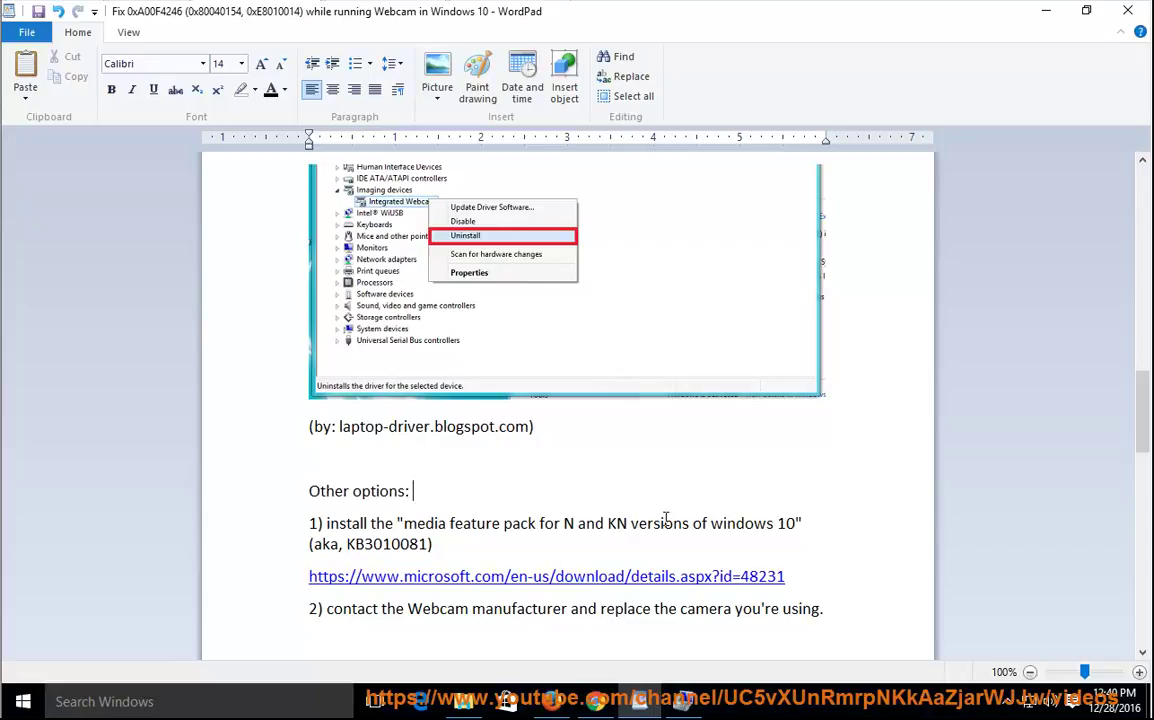
double_click(400, 543)
drag(806, 580, 367, 590)
right_click(367, 590)
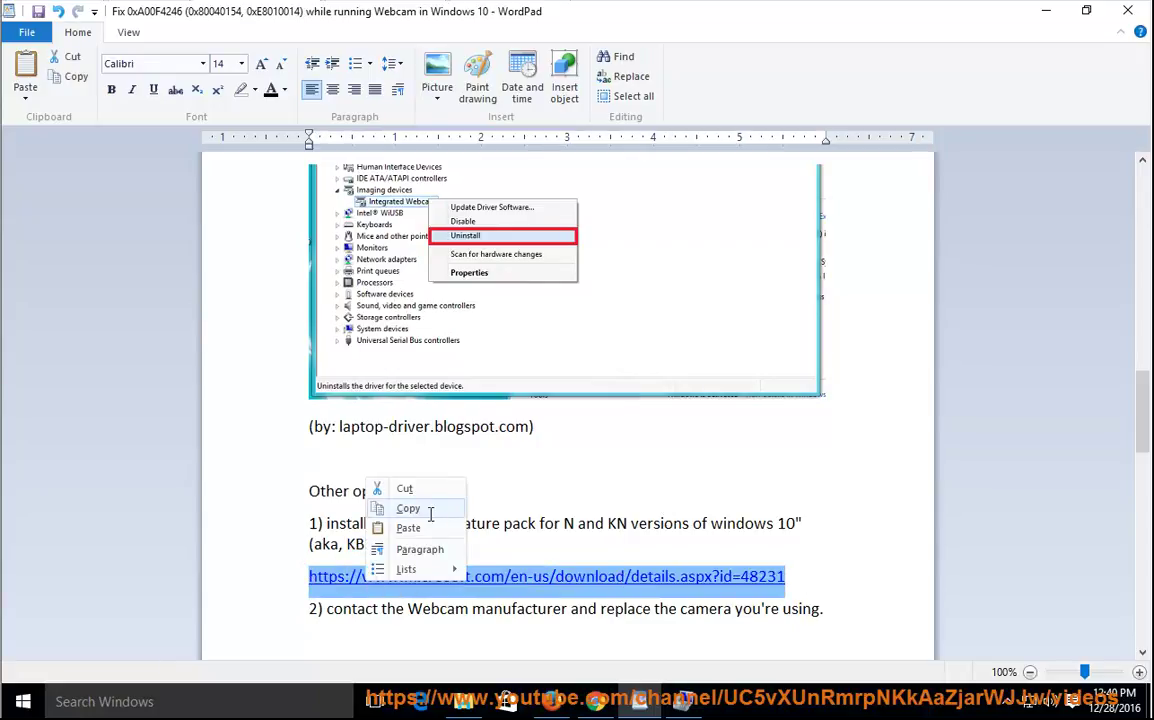
click(405, 506)
click(549, 706)
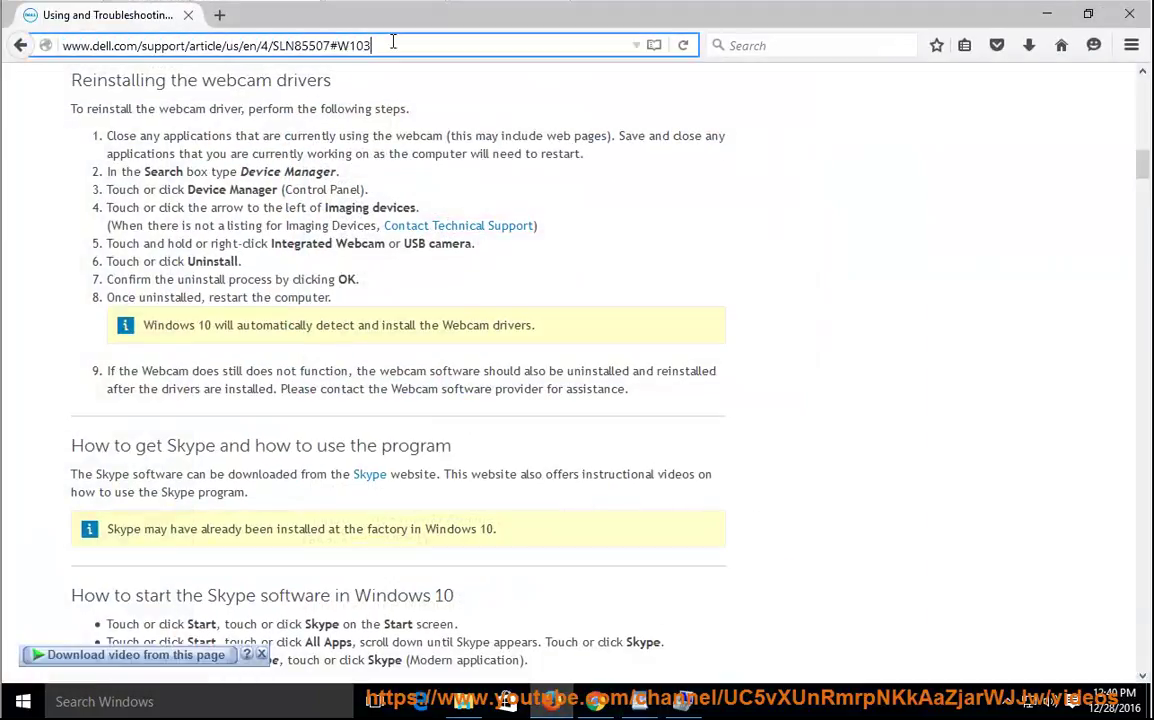
click(309, 45)
right_click(395, 47)
click(438, 122)
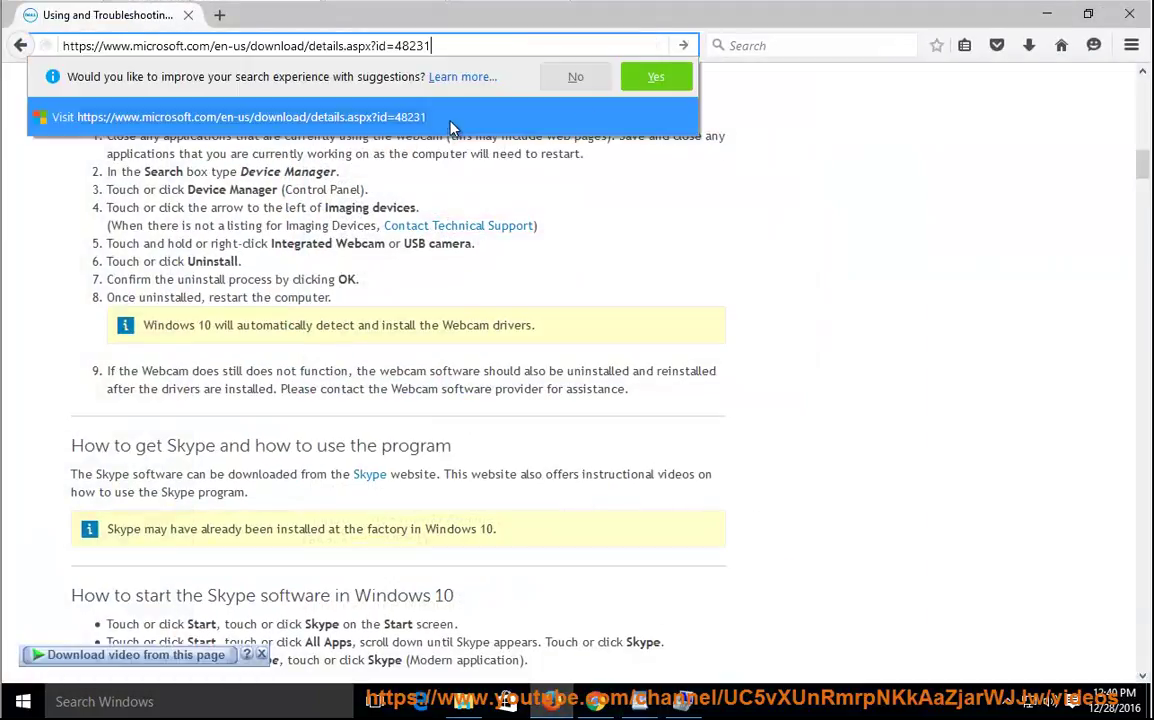
click(684, 46)
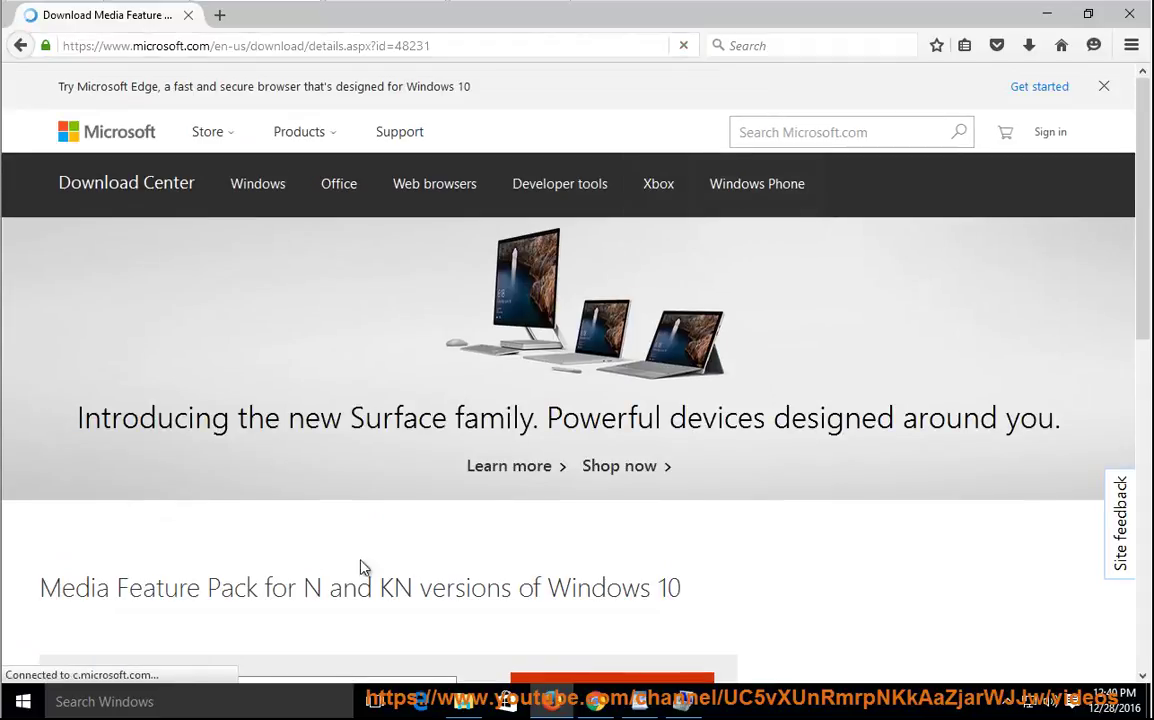
Review the Media Feature Pack page and its language choices, keep English, and open the choice of download files.
drag(42, 590, 727, 568)
scroll(730, 570, down, 2)
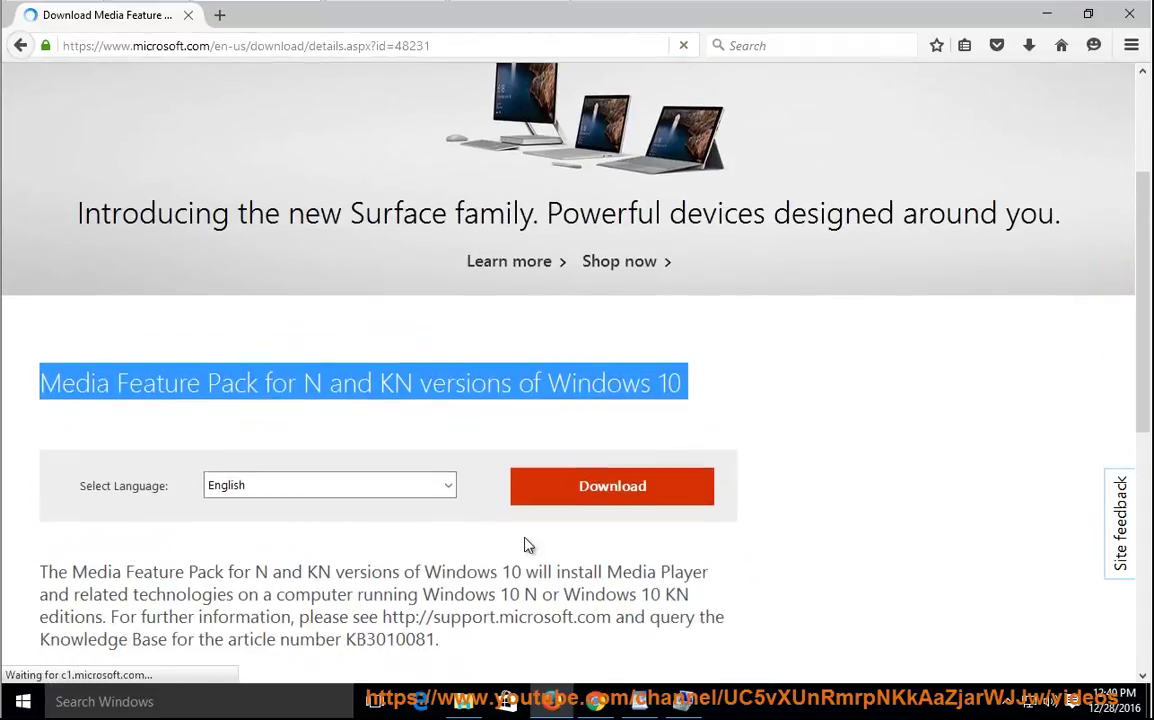
click(425, 524)
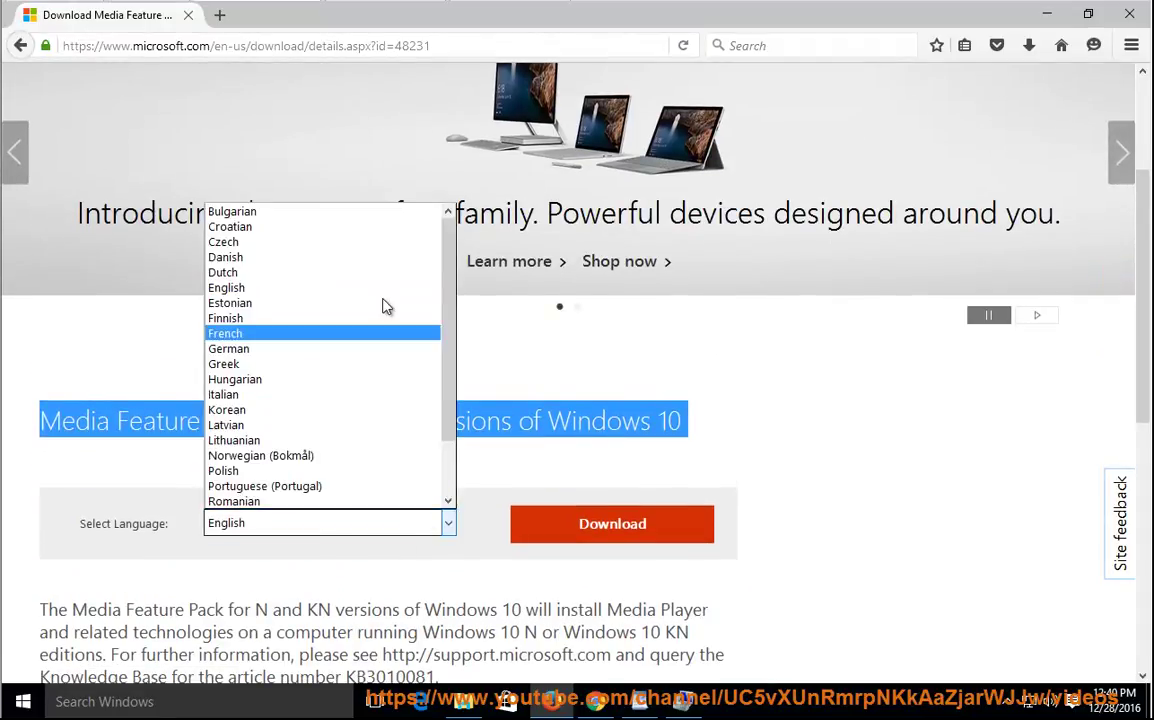
click(349, 565)
click(652, 536)
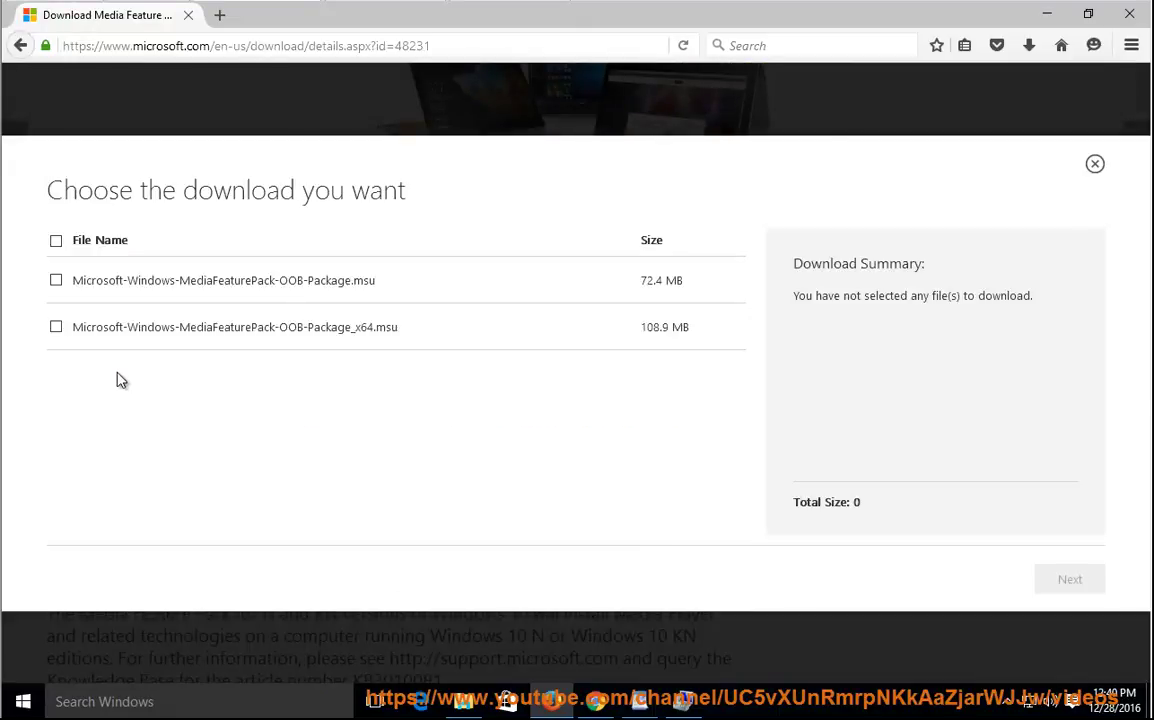
Start downloading Microsoft-Windows-MediaFeaturePack-OOB-Package_x64.msu and cancel the running download.
drag(355, 335, 384, 334)
click(56, 327)
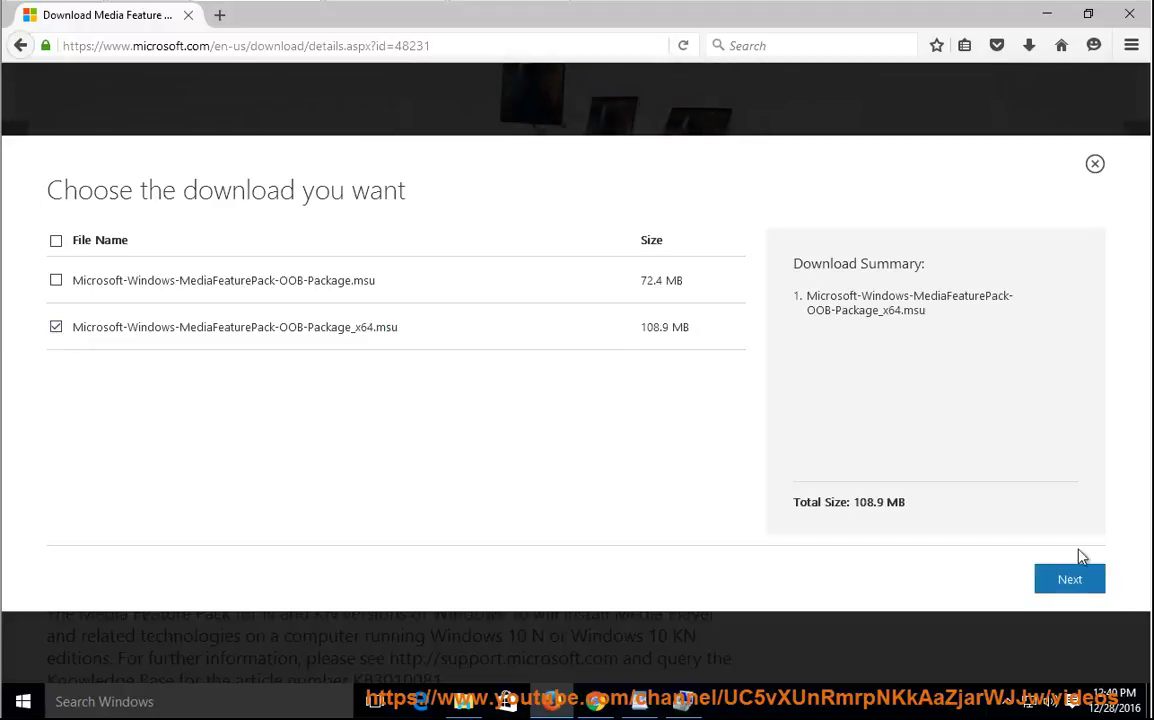
click(1066, 584)
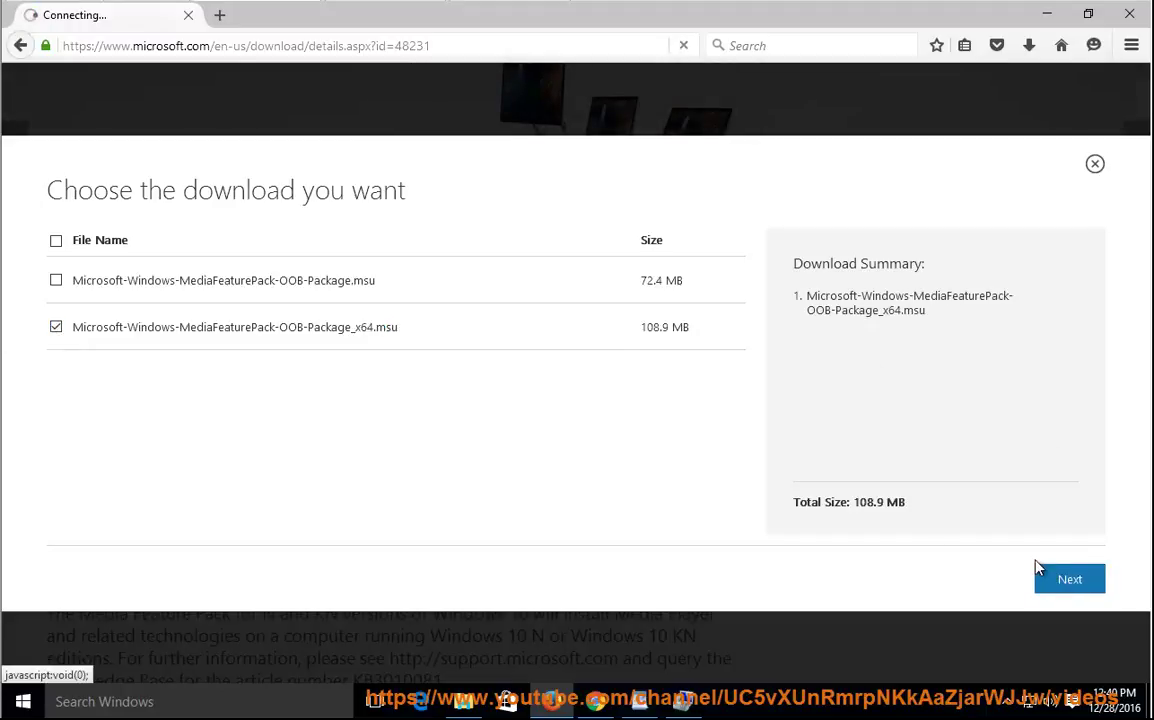
scroll(565, 314, down, 3)
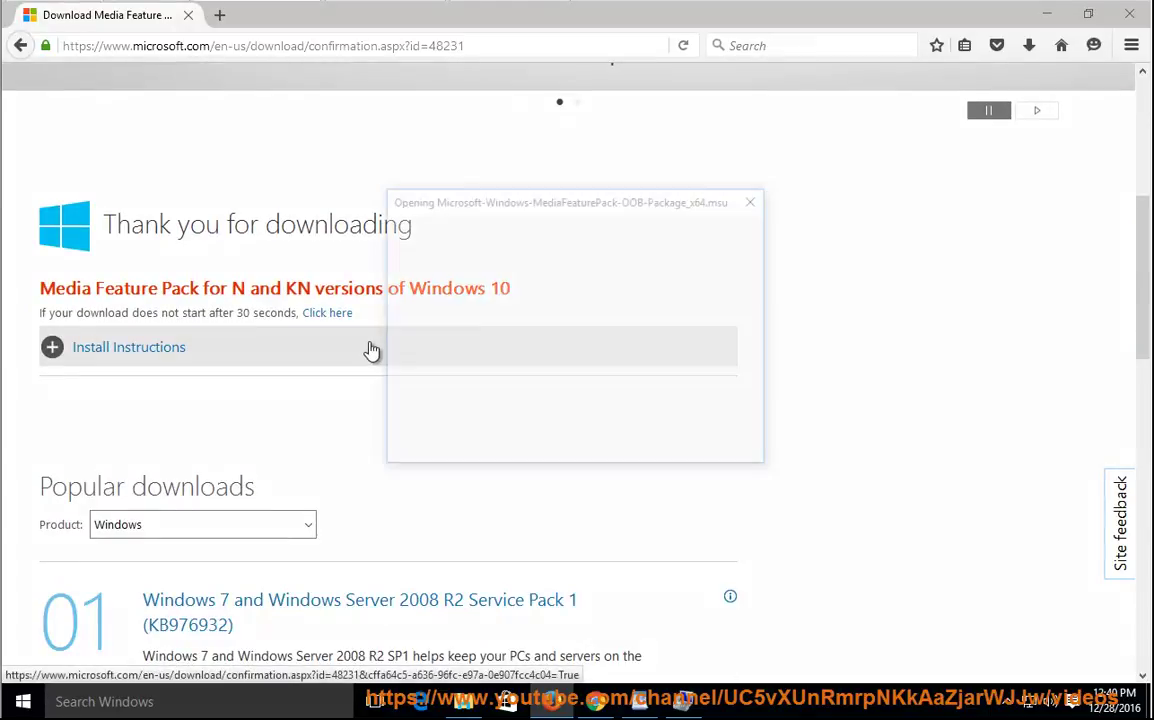
click(422, 361)
click(645, 444)
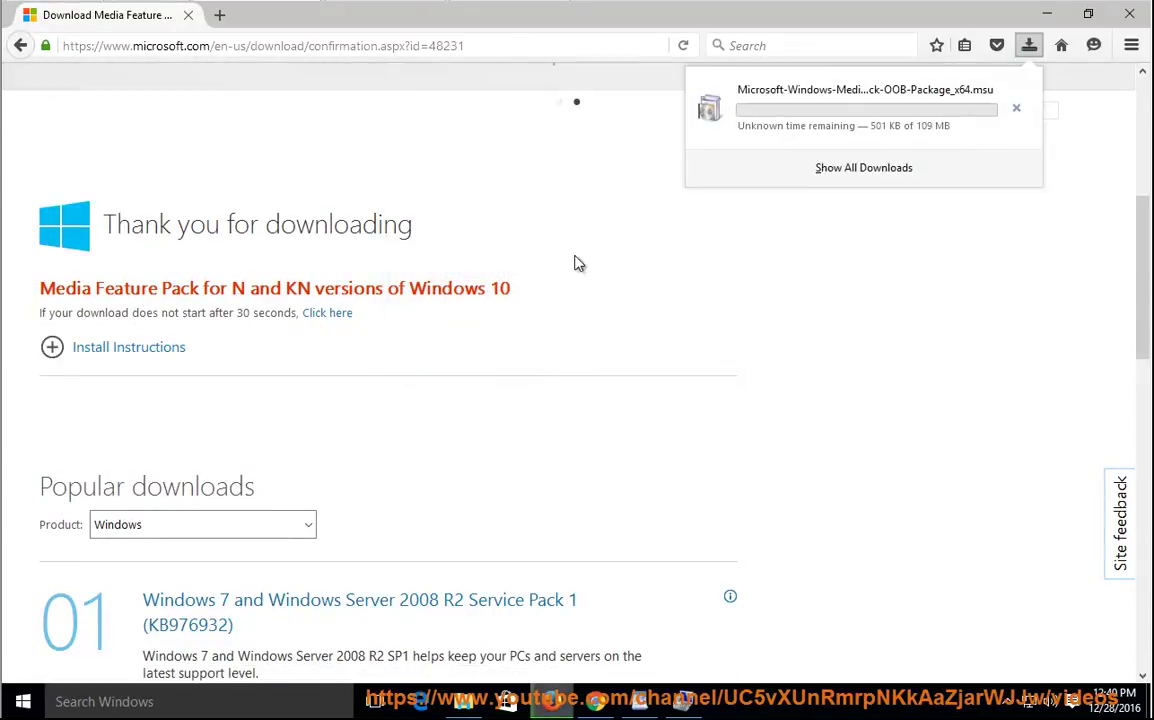
click(1016, 107)
Switch to WordPad and make the word "replace" bold in the option about contacting the webcam manufacturer.
click(643, 701)
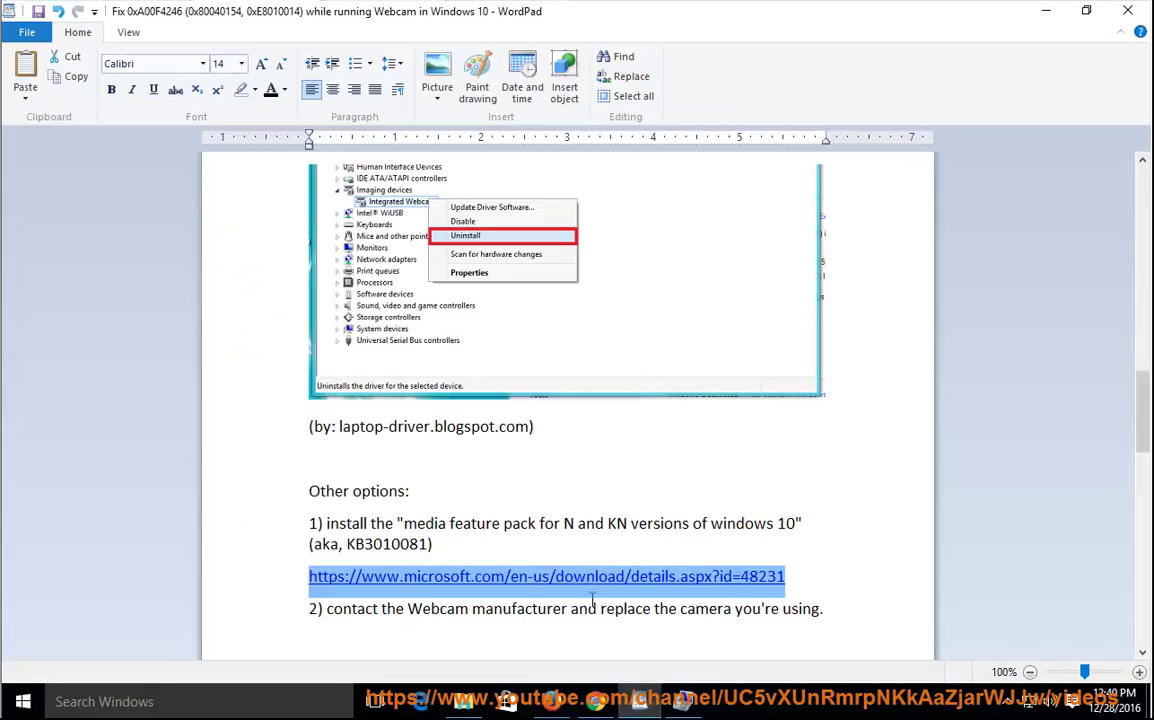
click(802, 611)
drag(847, 617, 437, 611)
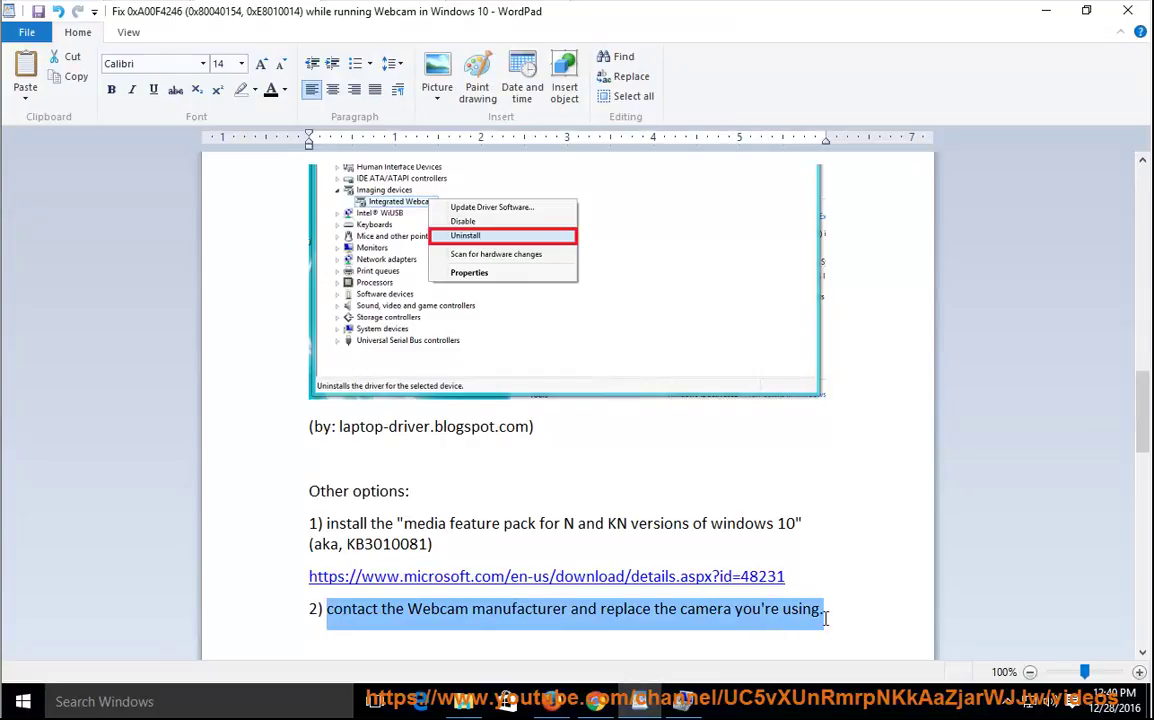
key(Right)
double_click(620, 612)
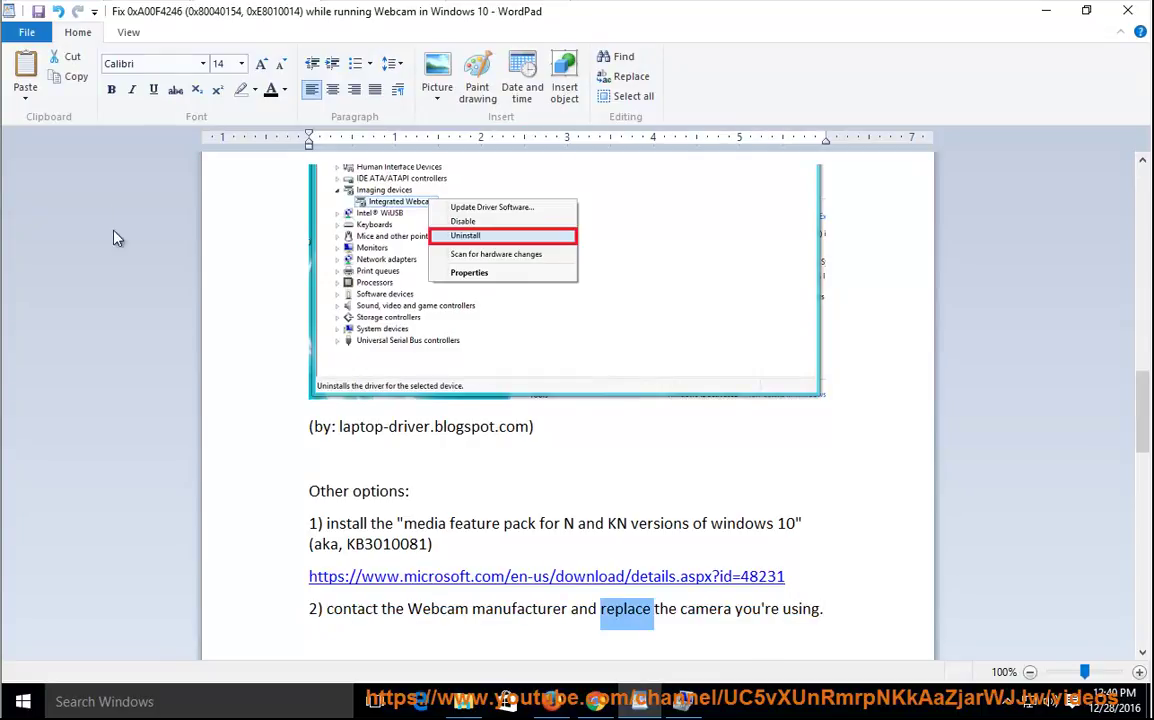
click(112, 92)
Review the section for WP users and Option 1 on resetting a Windows Phone through Settings, Device Information and Reset.
scroll(558, 387, down, 5)
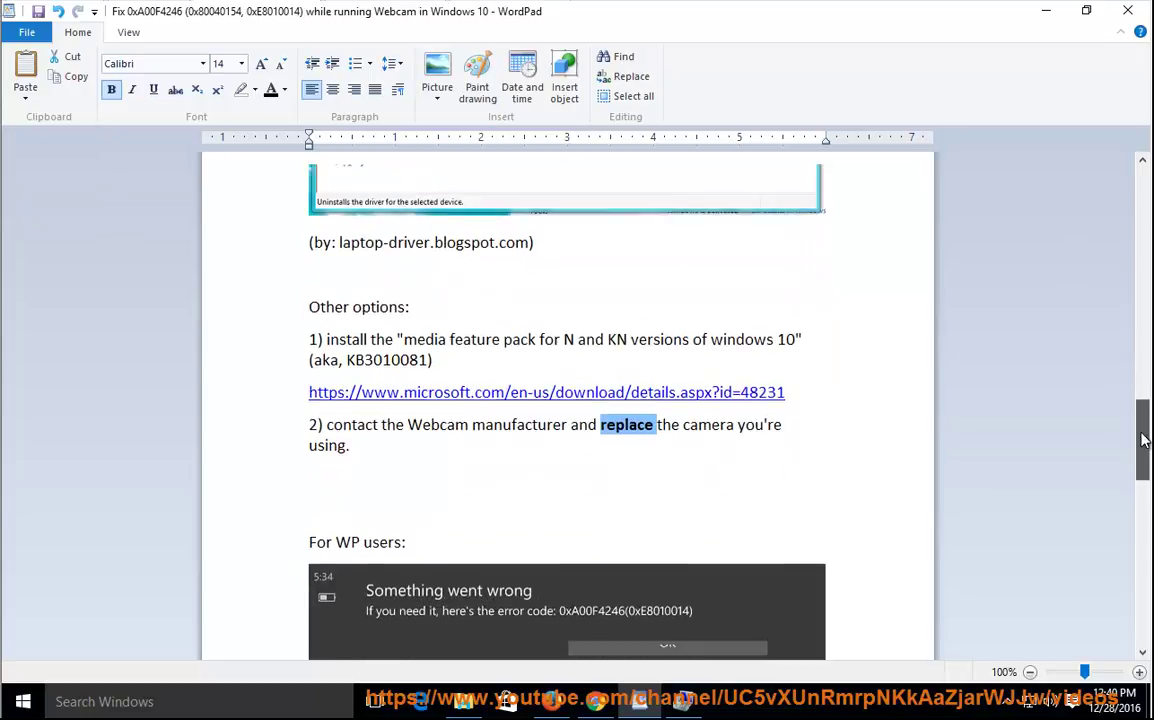
drag(406, 350, 305, 351)
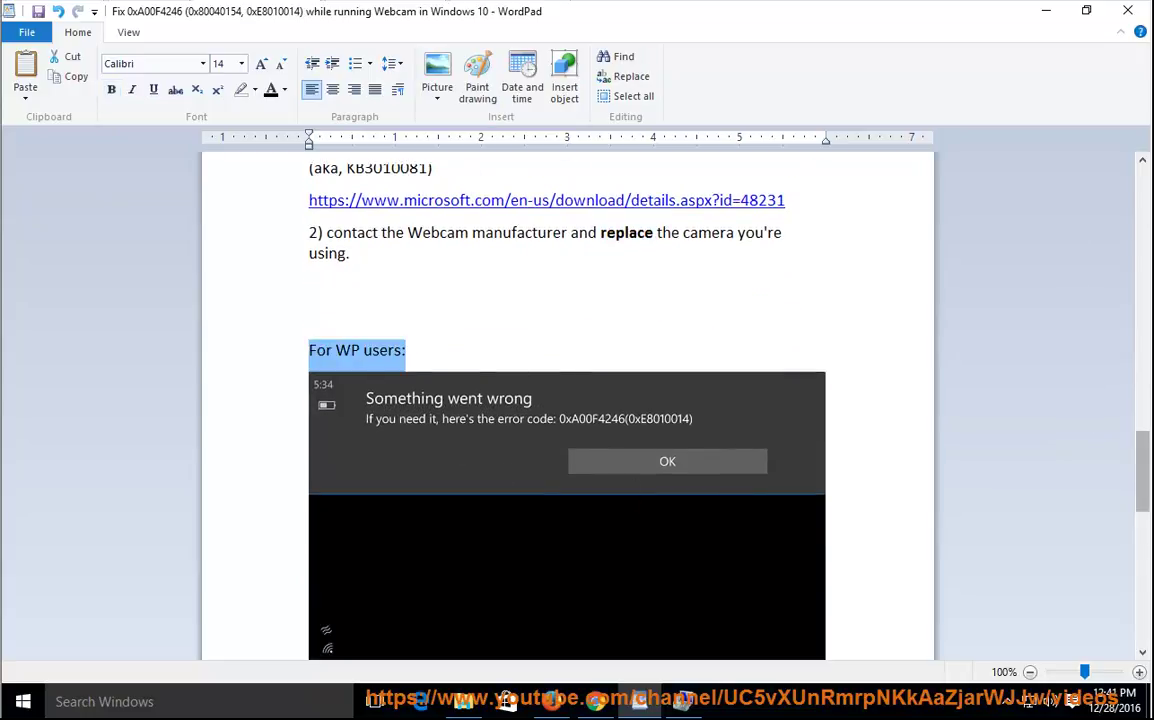
drag(1143, 470, 1143, 532)
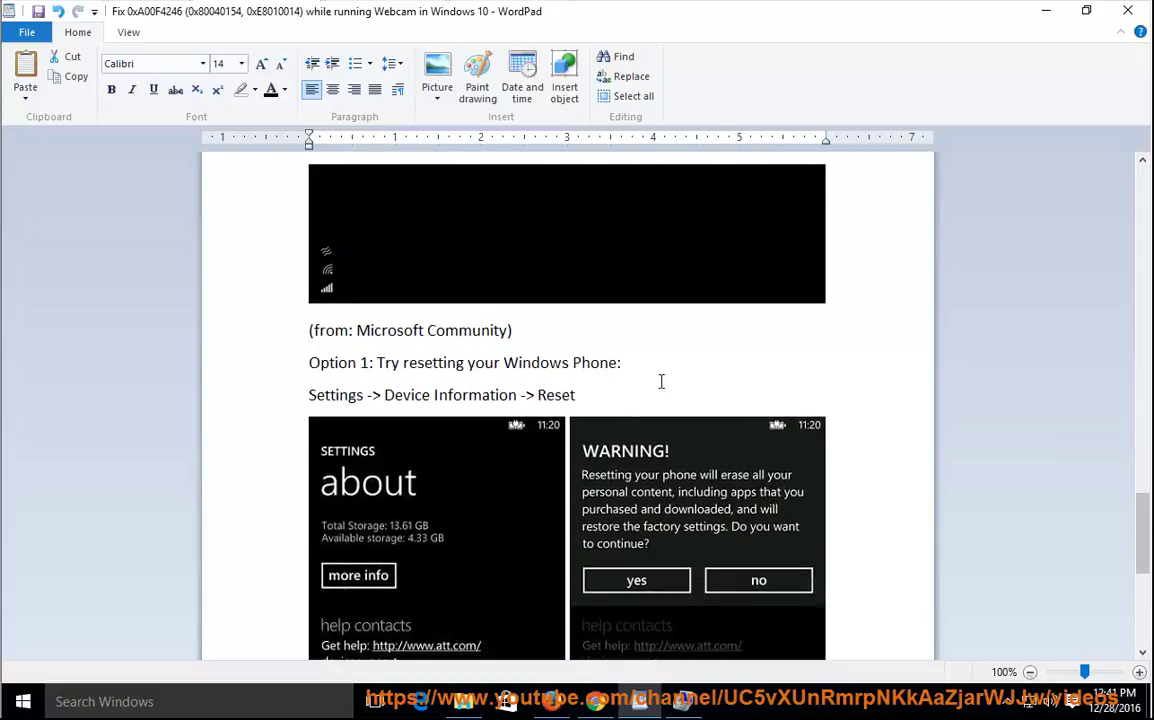
drag(621, 363, 567, 395)
double_click(330, 396)
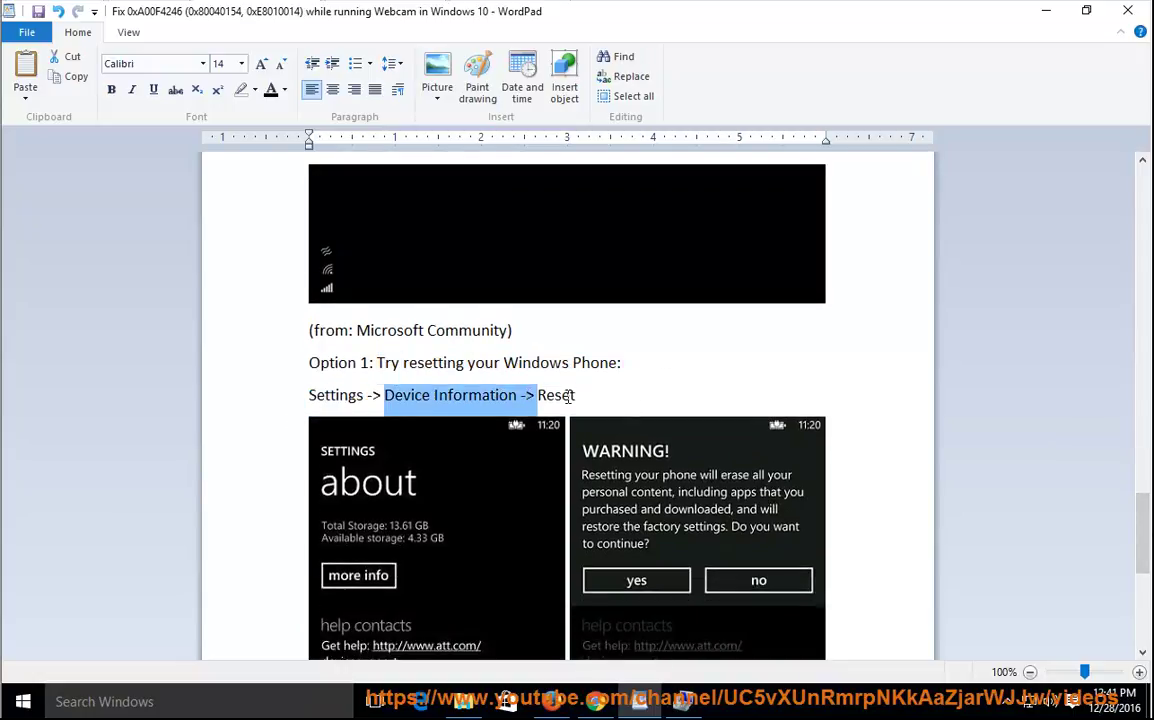
double_click(547, 396)
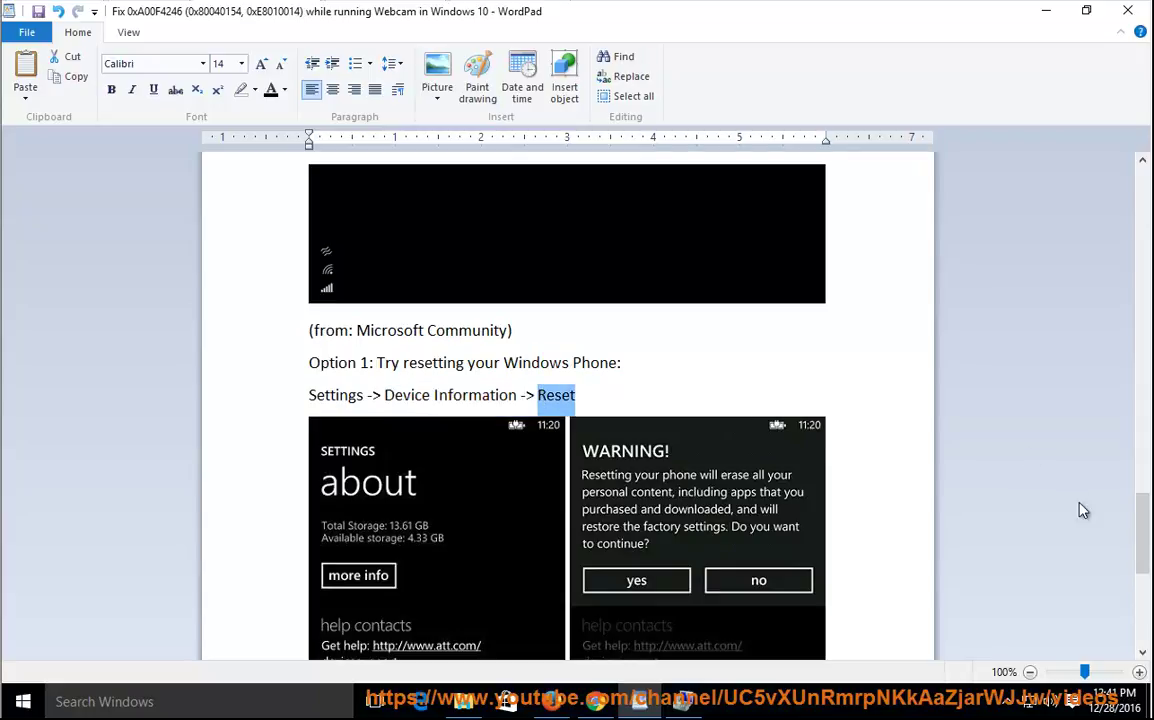
drag(1141, 525, 1138, 571)
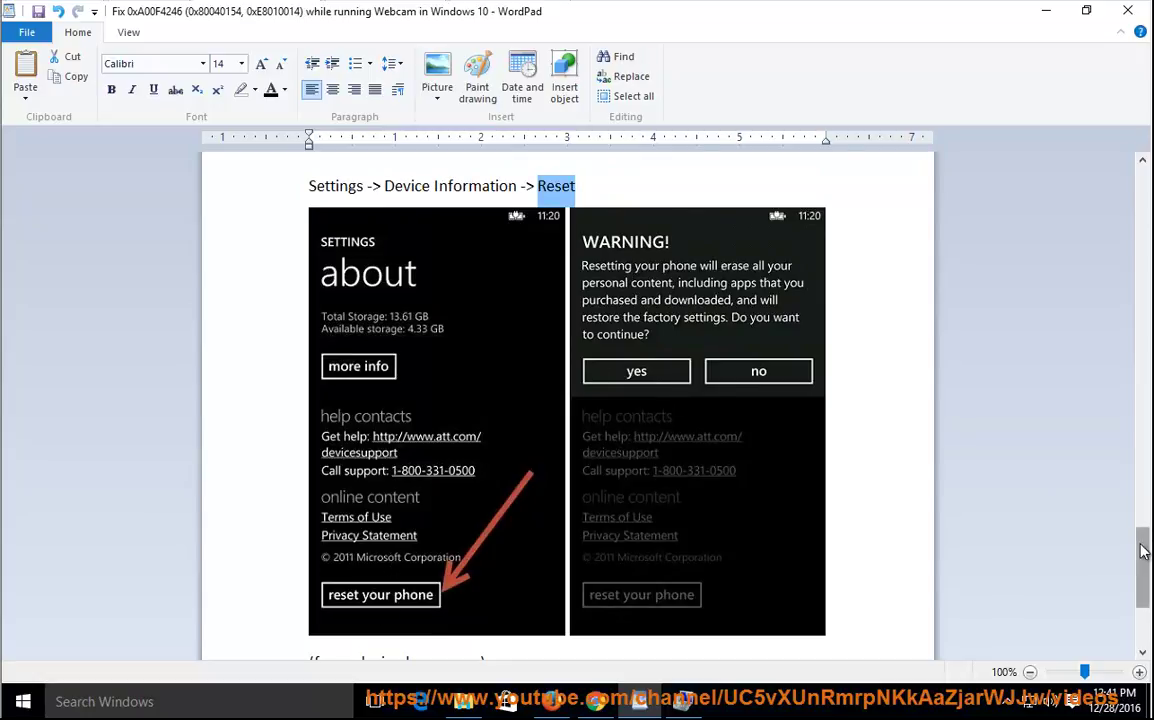
drag(1141, 545, 1145, 591)
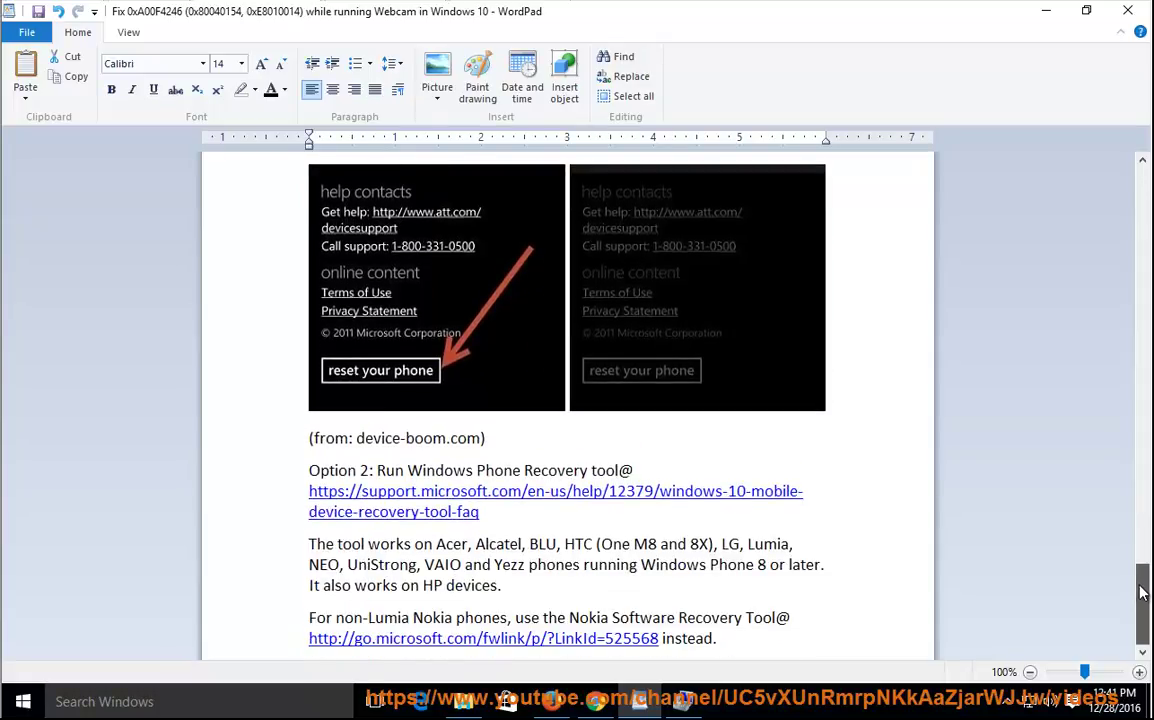
Copy the Microsoft support link for the Windows Phone Recovery tool under Option 2.
drag(369, 471, 280, 471)
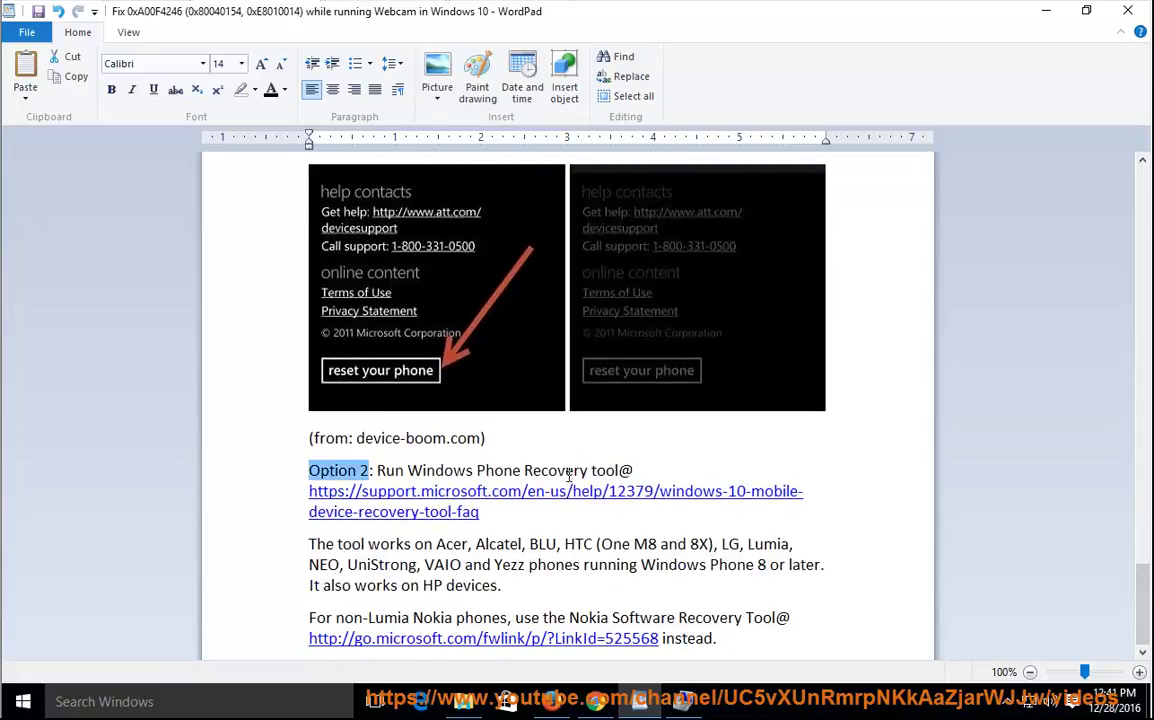
drag(644, 476, 404, 440)
drag(490, 512, 301, 502)
click(504, 523)
drag(504, 523, 318, 500)
right_click(324, 499)
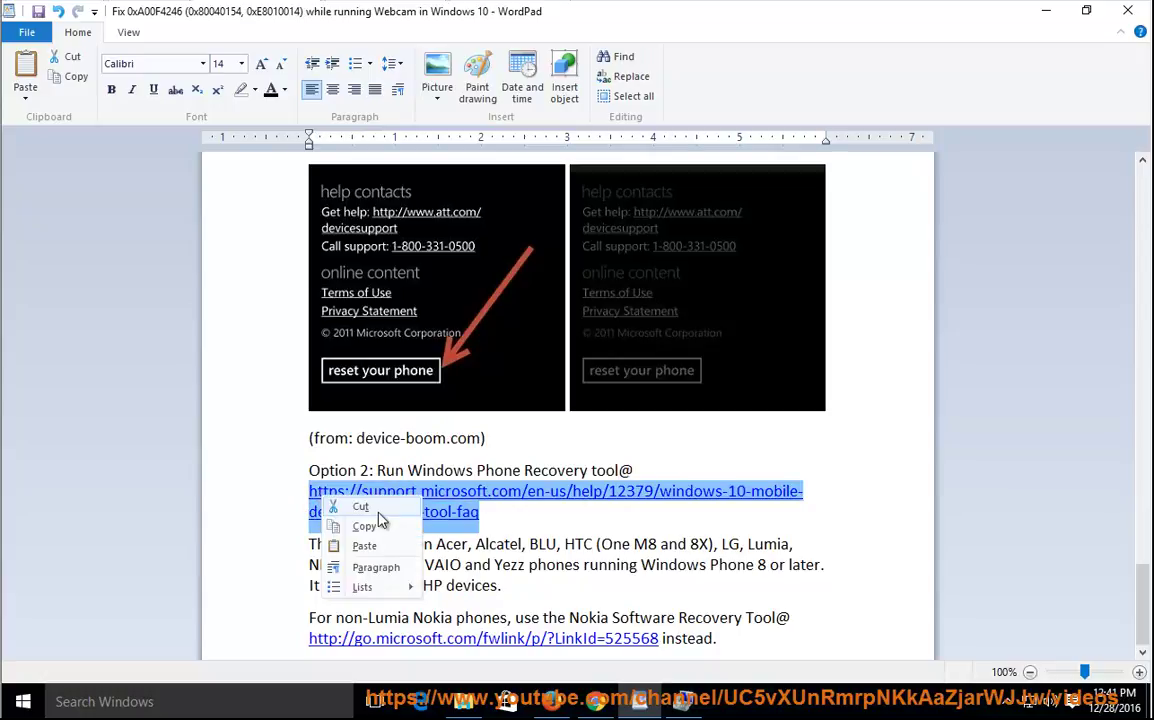
click(366, 525)
key(alt+Tab)
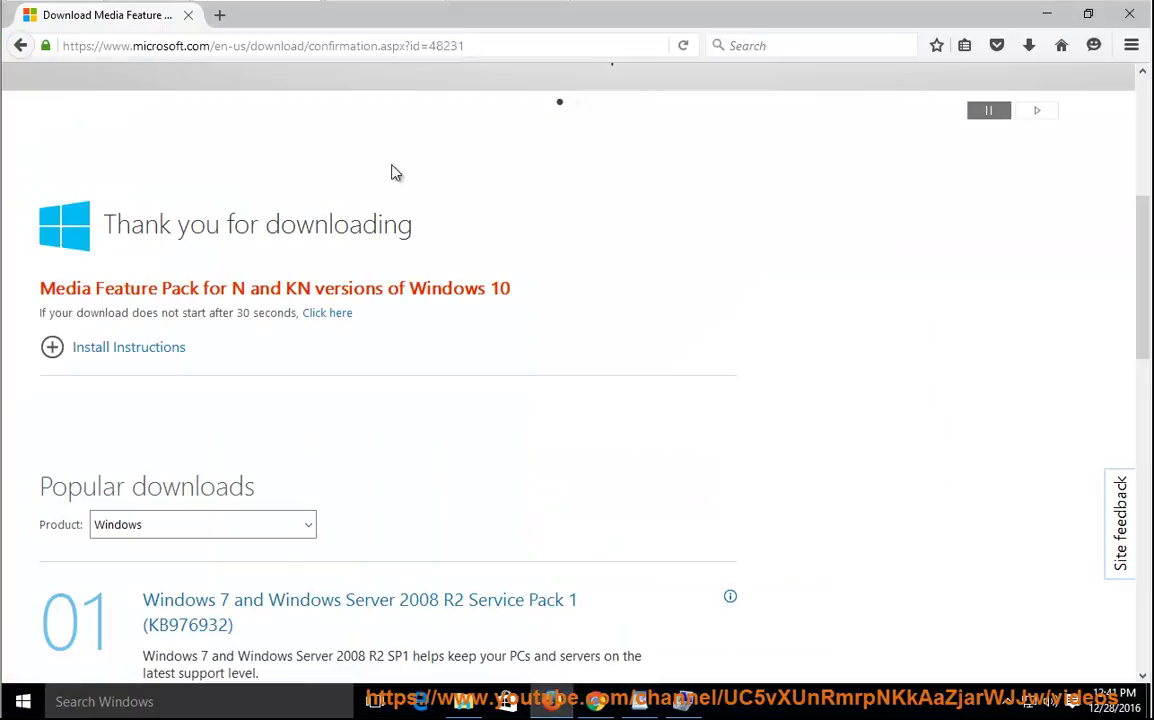
click(487, 41)
right_click(487, 43)
click(523, 131)
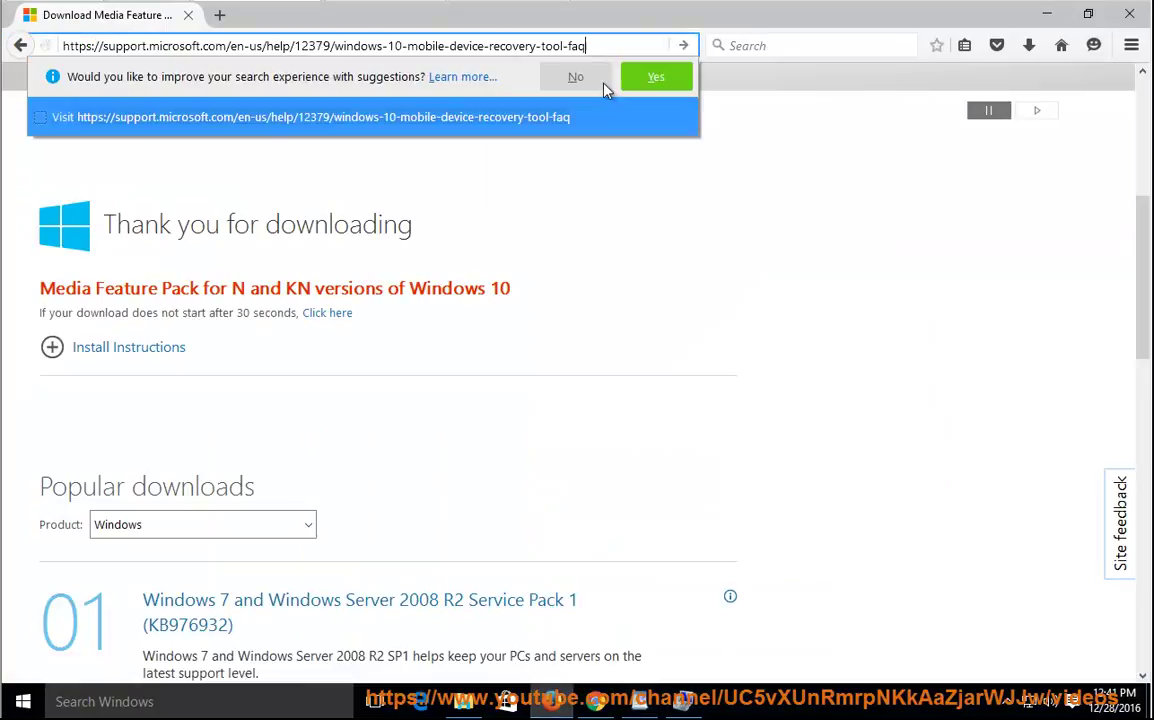